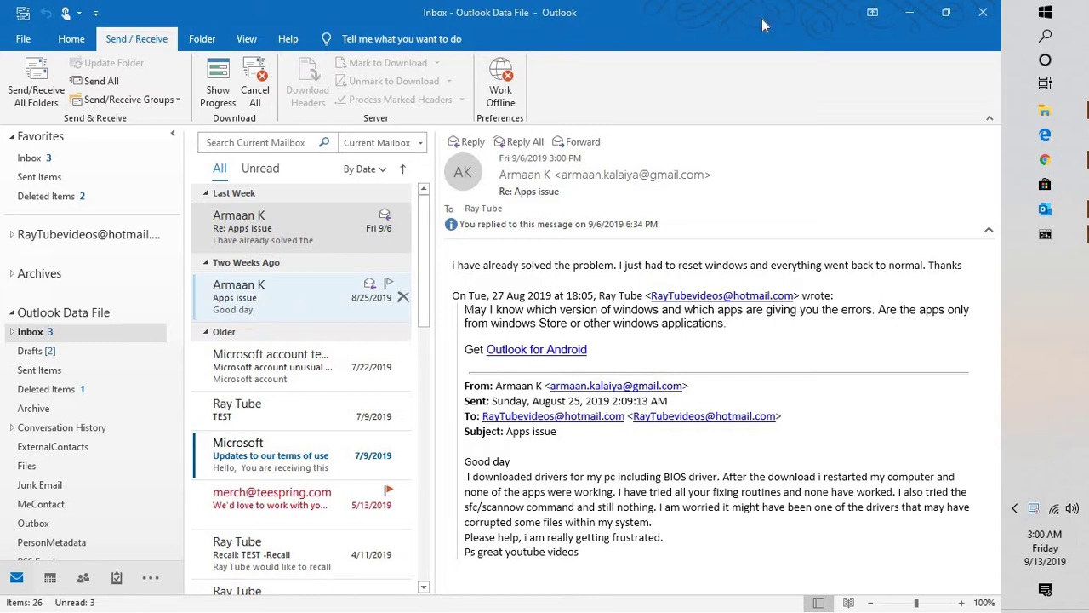
Step: Minimize the Outlook Inbox window to reveal the desktop
click(909, 12)
Step: Hide all desktop icons from the desktop's View menu
right_click(593, 181)
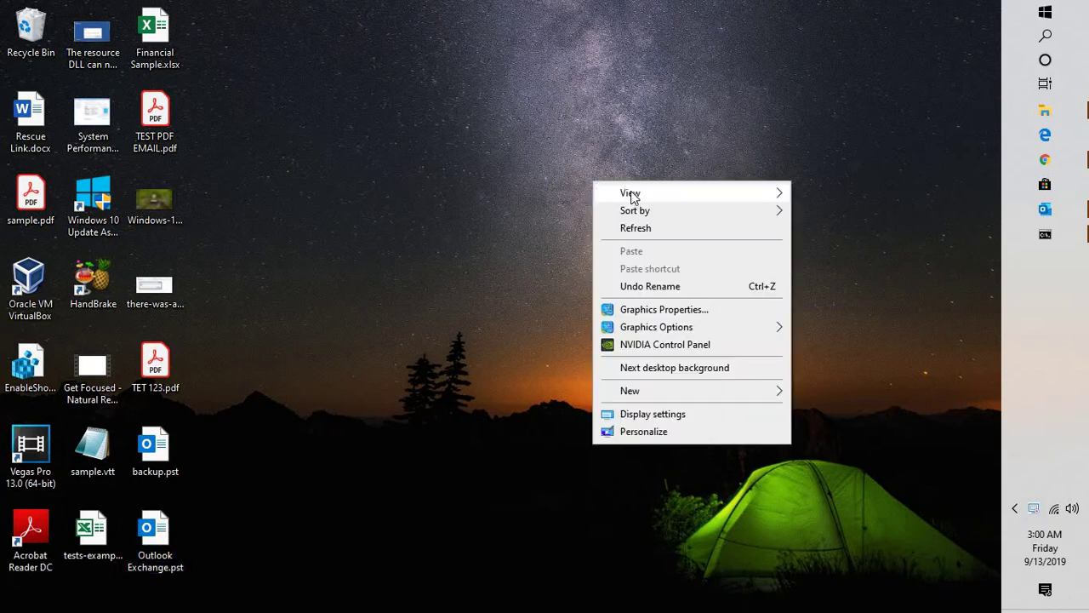
mouse_move(686, 194)
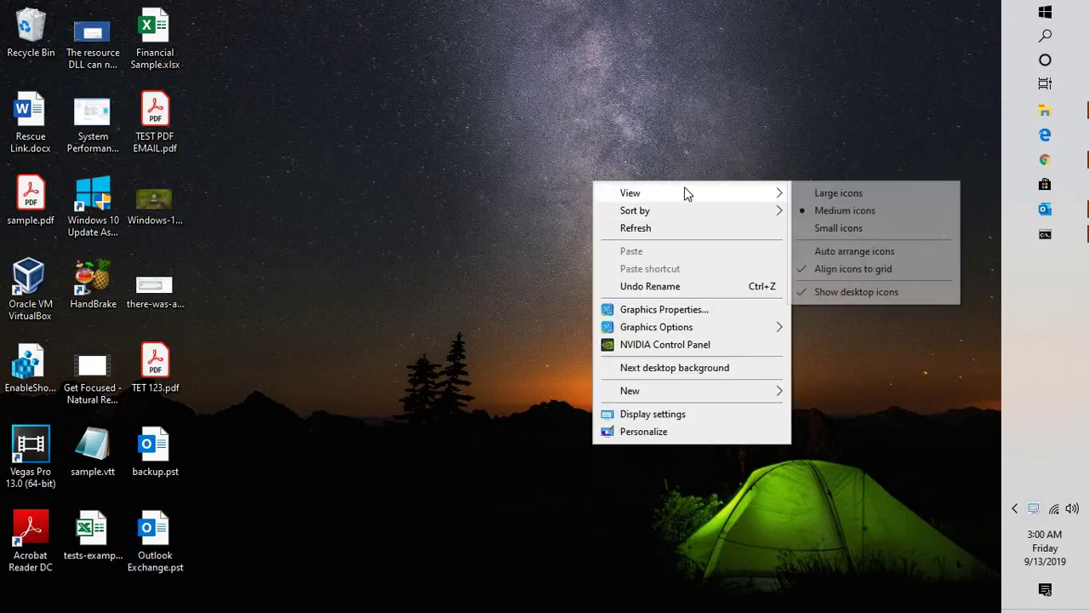
click(866, 292)
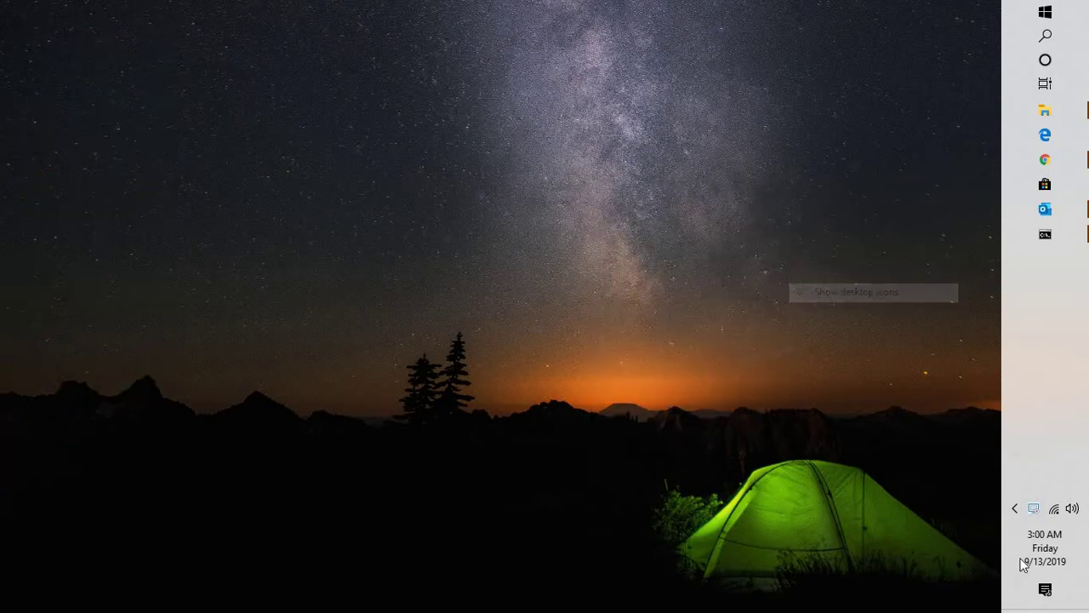
Step: Toggle Avira's real-time protection from the tray, then bring up Windows search
click(1014, 509)
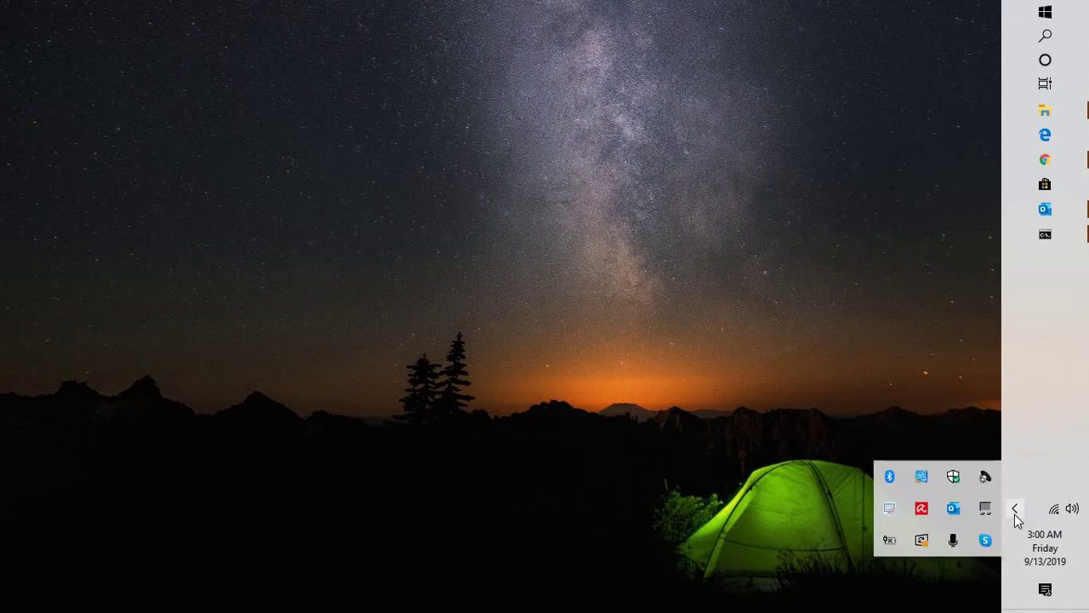
click(923, 511)
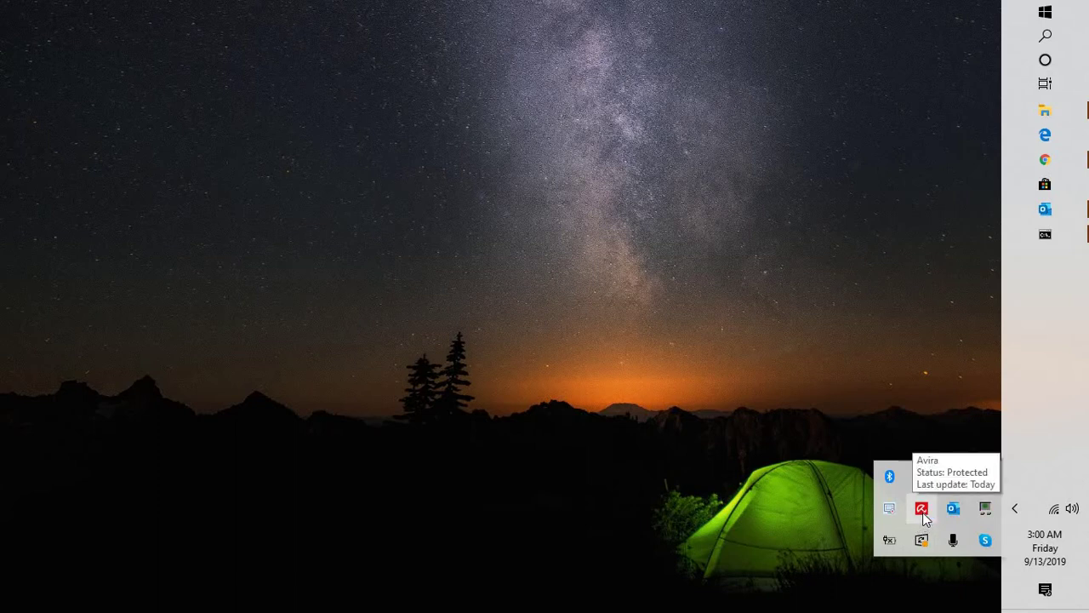
right_click(923, 512)
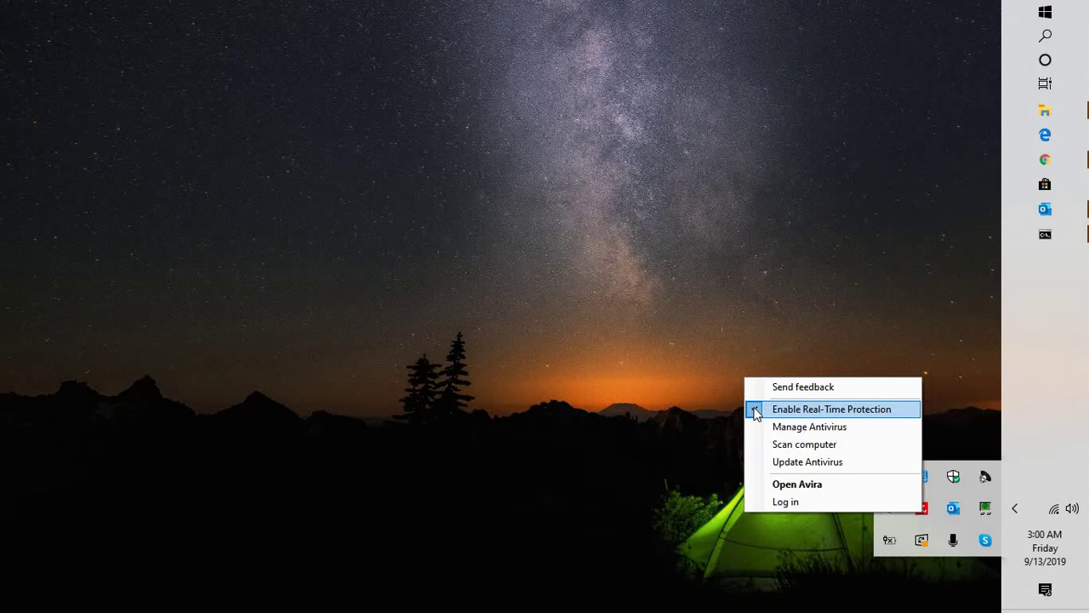
click(707, 376)
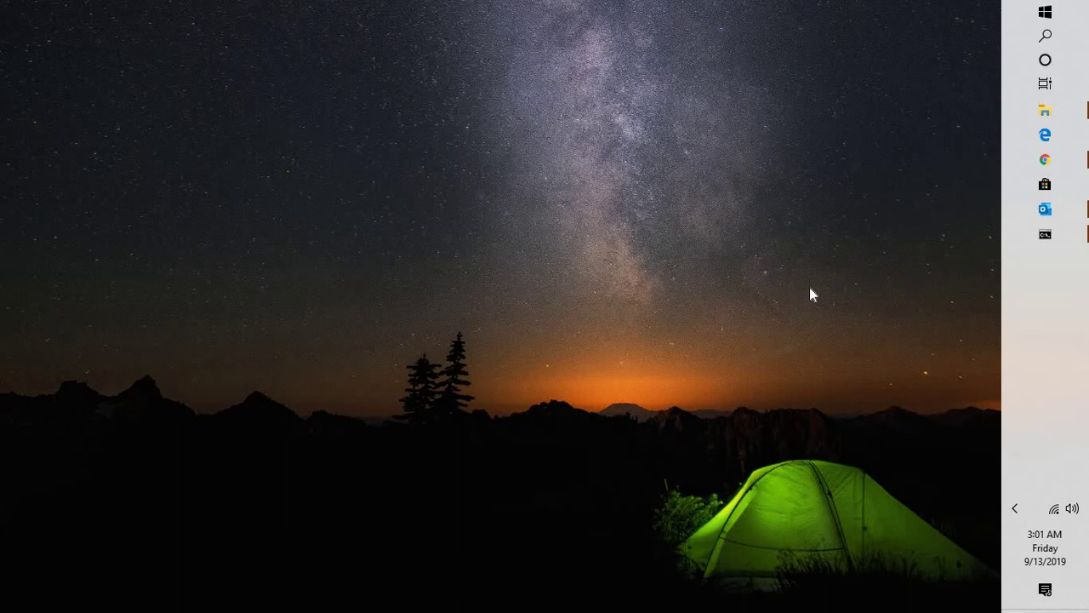
click(1053, 38)
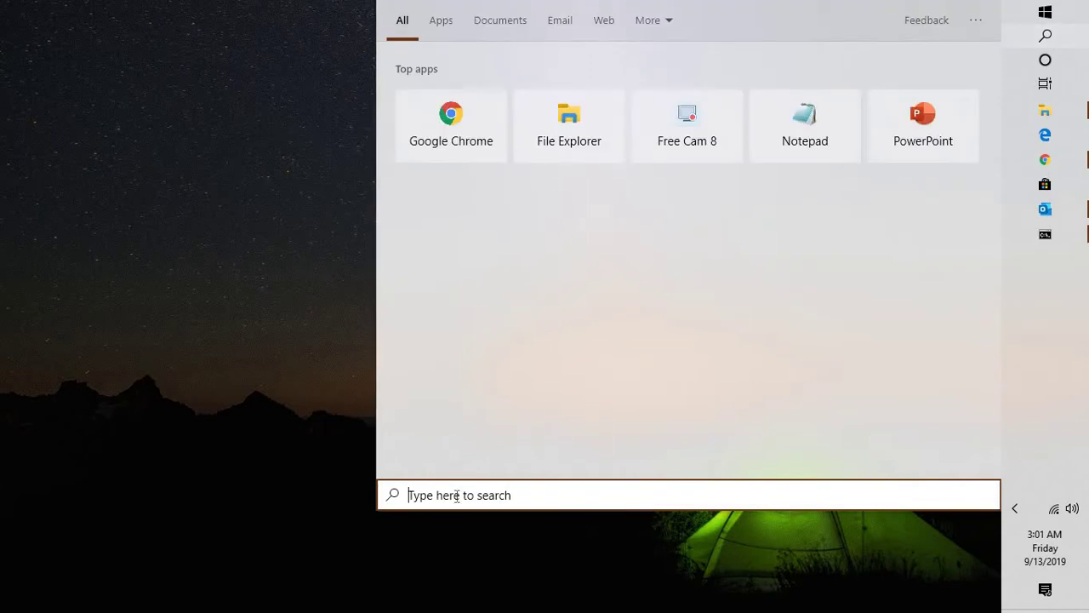
Step: Launch Run from search and open the C: drive
text(RUN)
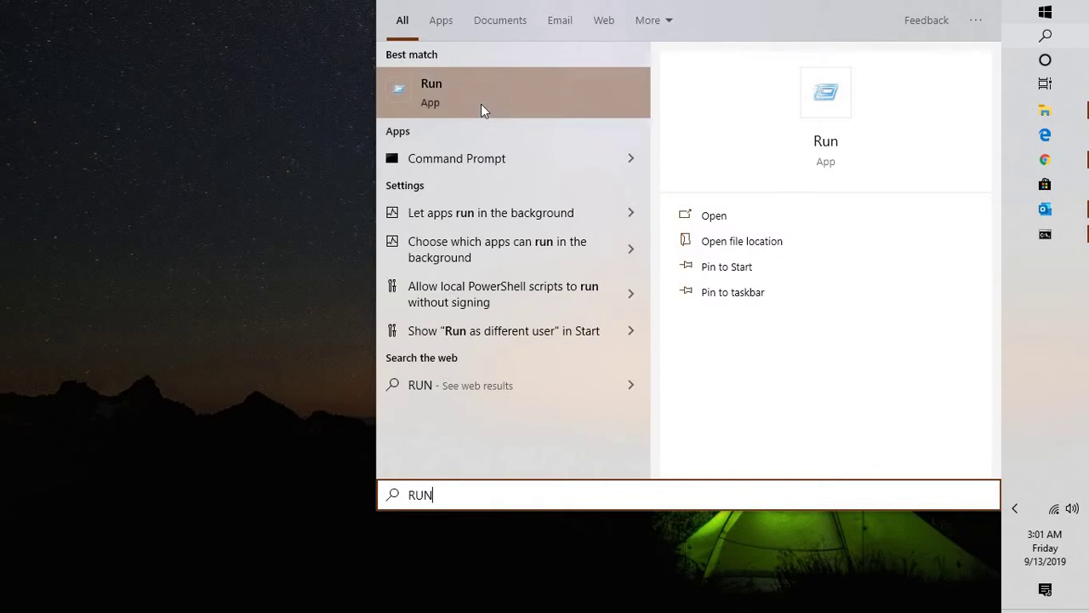
click(481, 104)
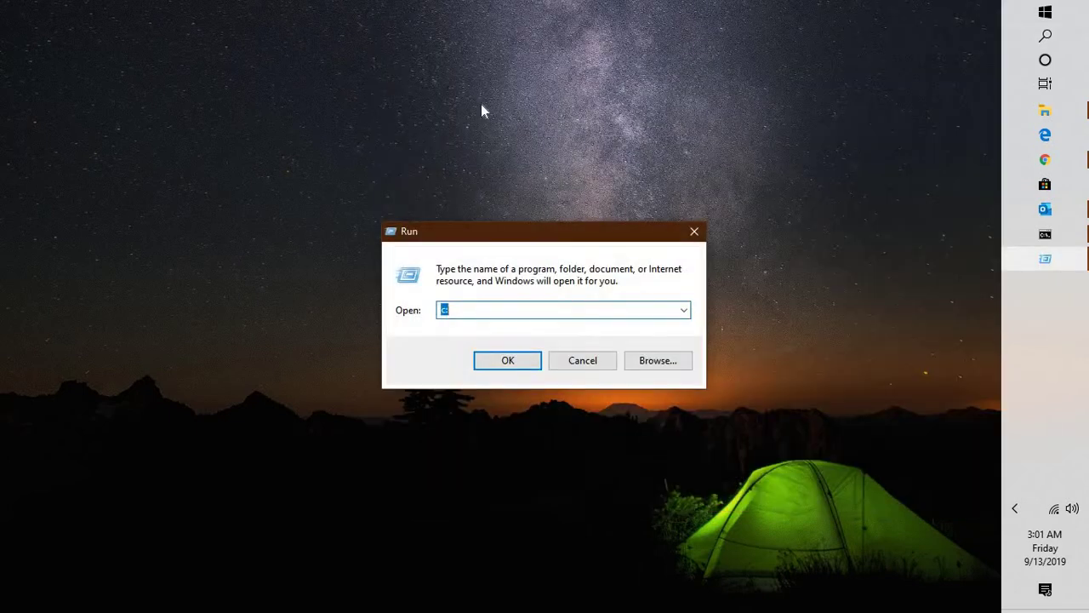
text(c:)
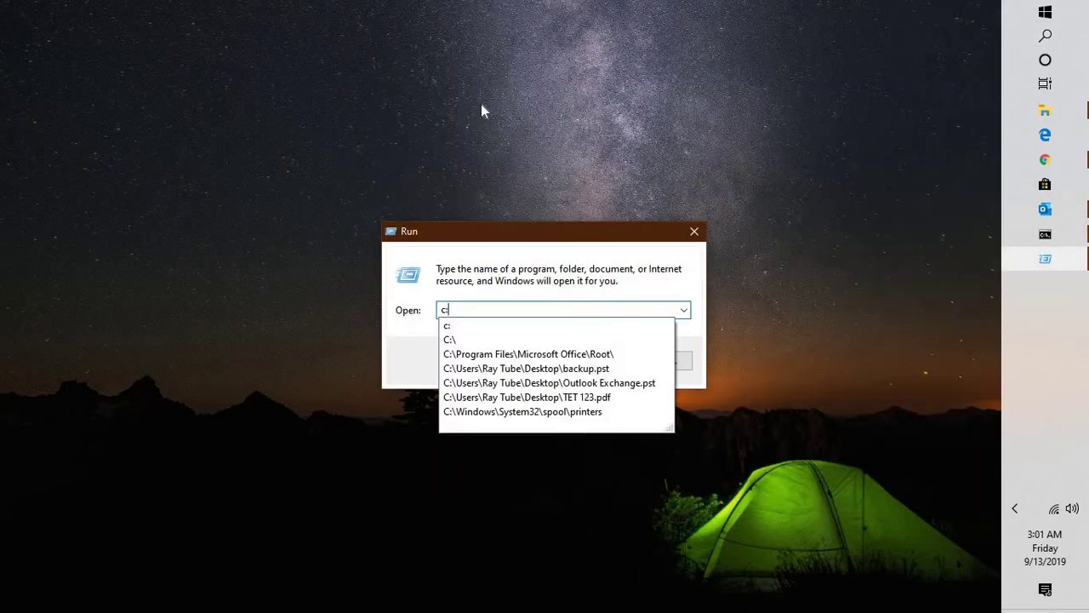
key(Return)
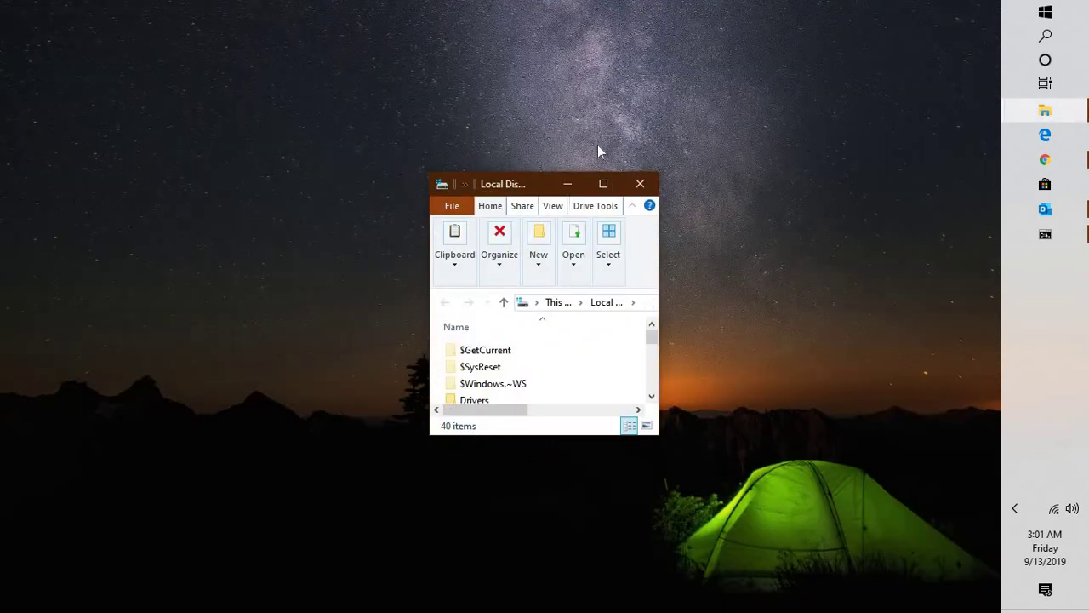
Step: Maximize the Local Disk (C:) window and expand the View options dropdown
click(604, 184)
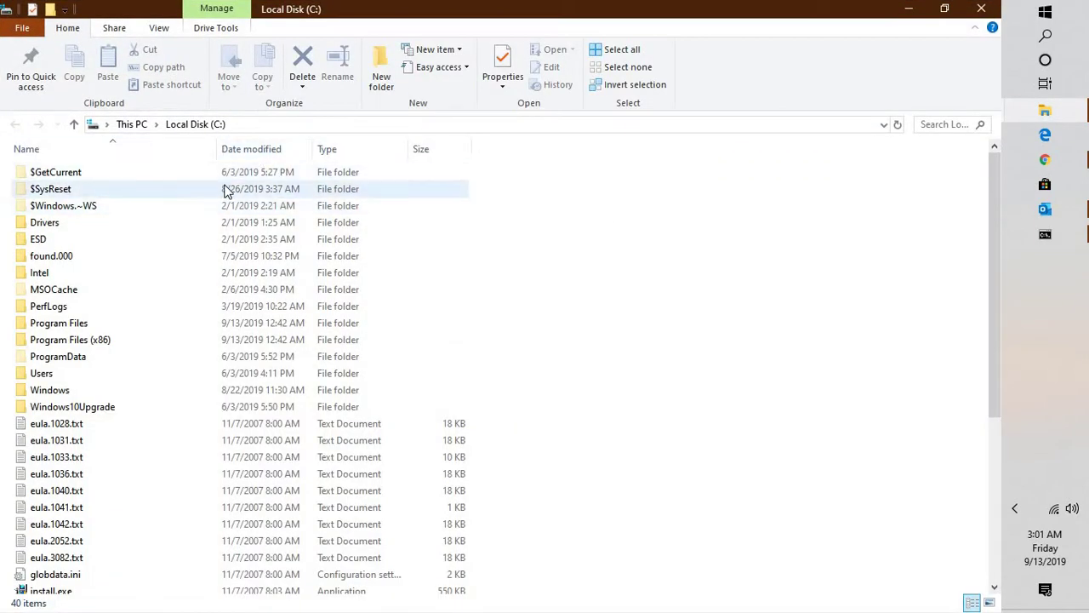
click(158, 30)
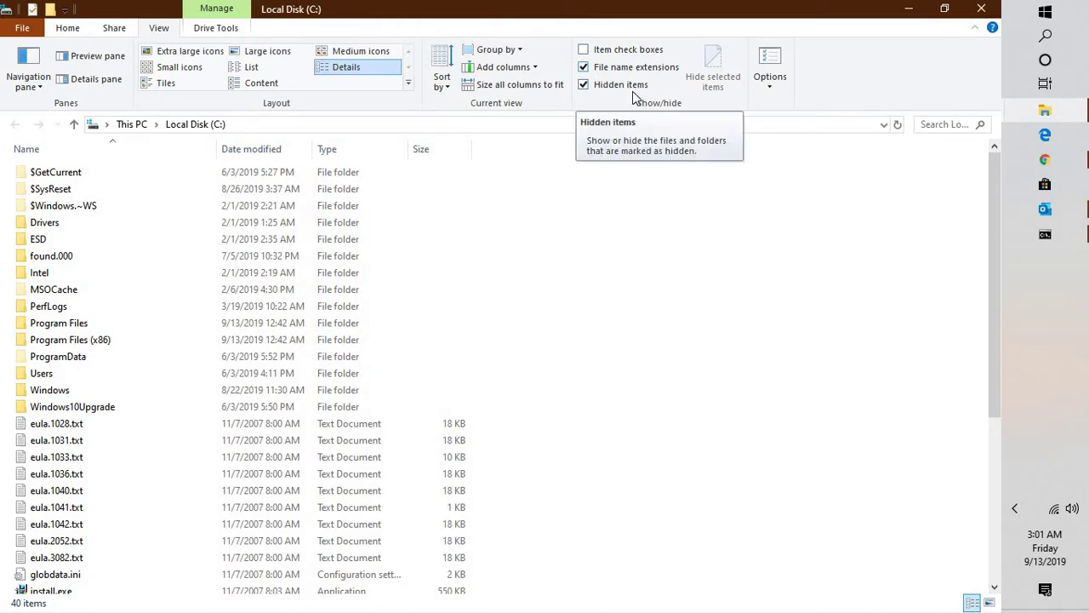
click(770, 88)
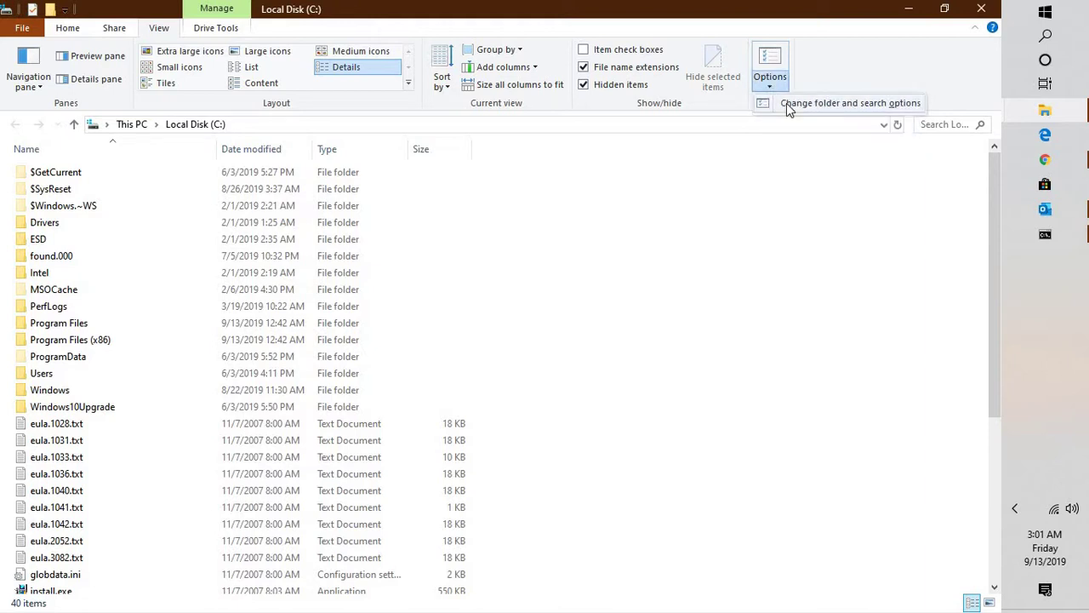
Step: Turn on 'Show hidden files, folders, and drives' in Folder Options and confirm with OK
click(789, 105)
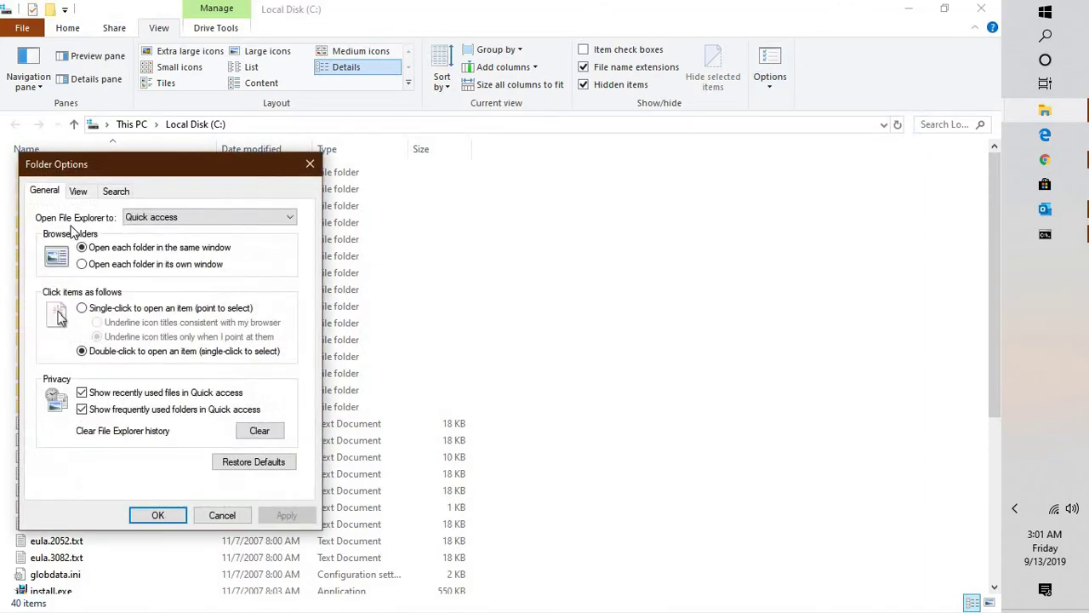
click(79, 192)
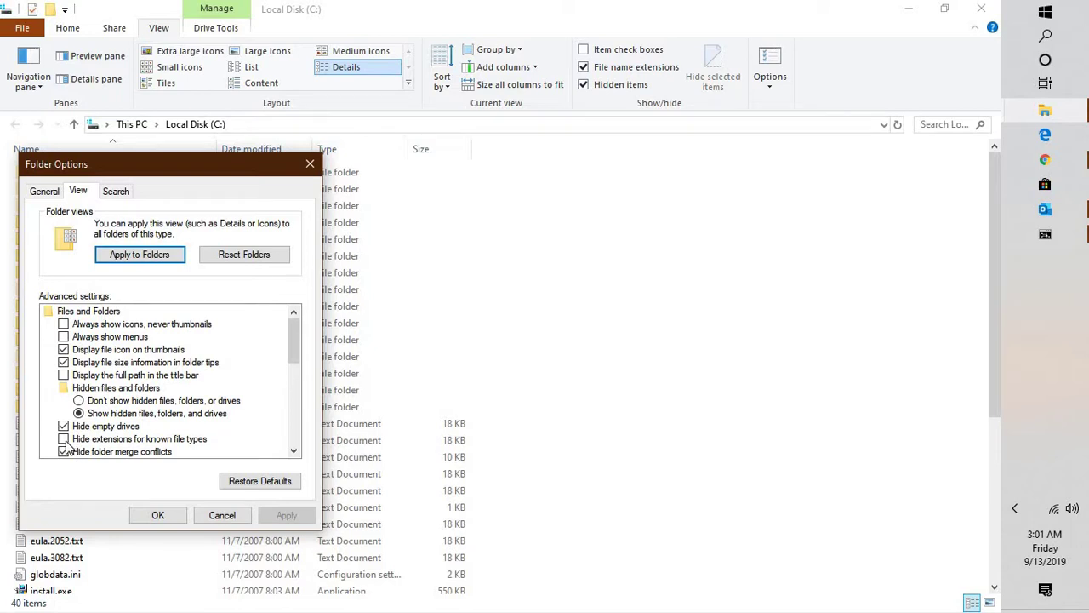
click(159, 516)
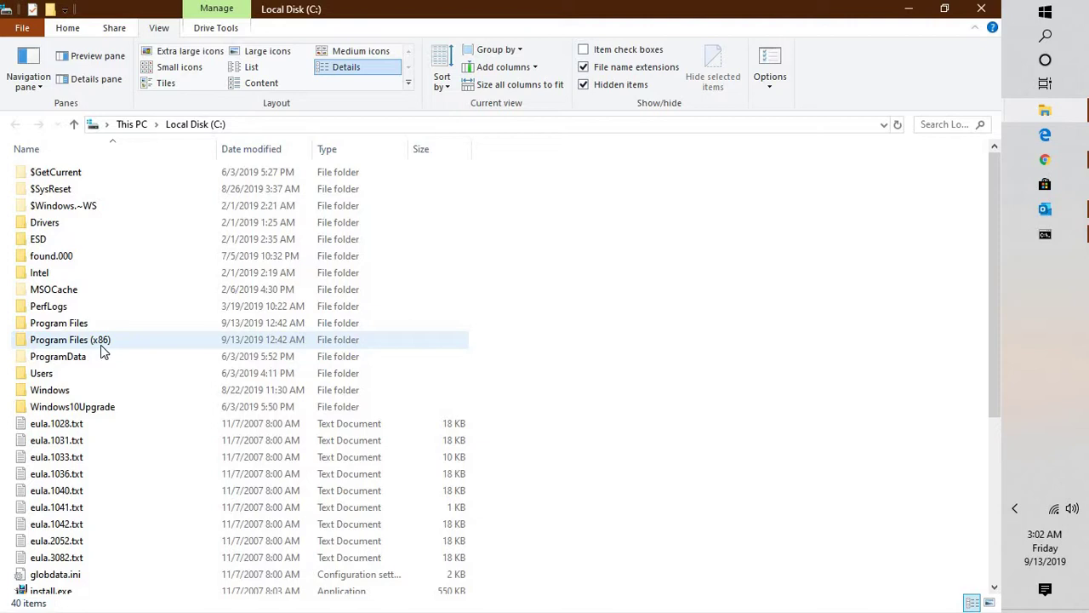
Step: Drill down through Users, the user folder, AppData, Roaming and Microsoft into Outlook
mouse_move(100, 351)
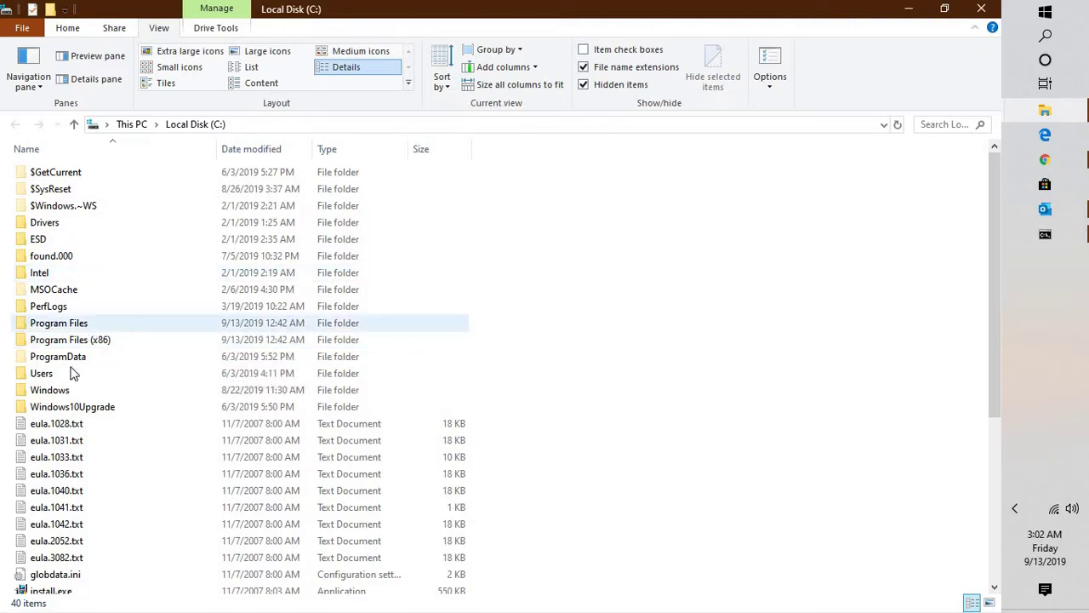
double_click(75, 373)
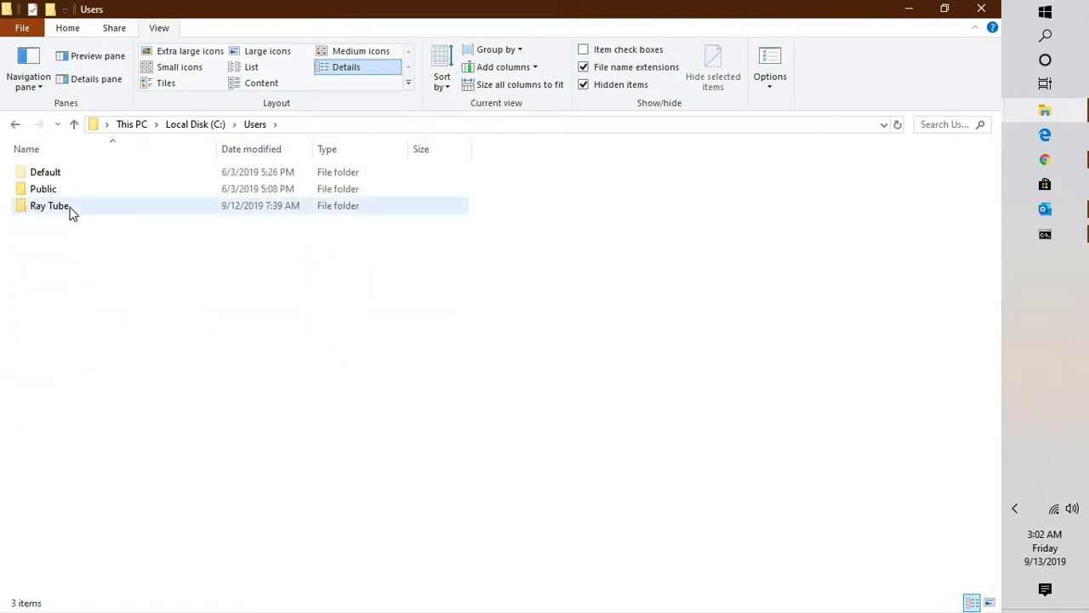
mouse_move(72, 213)
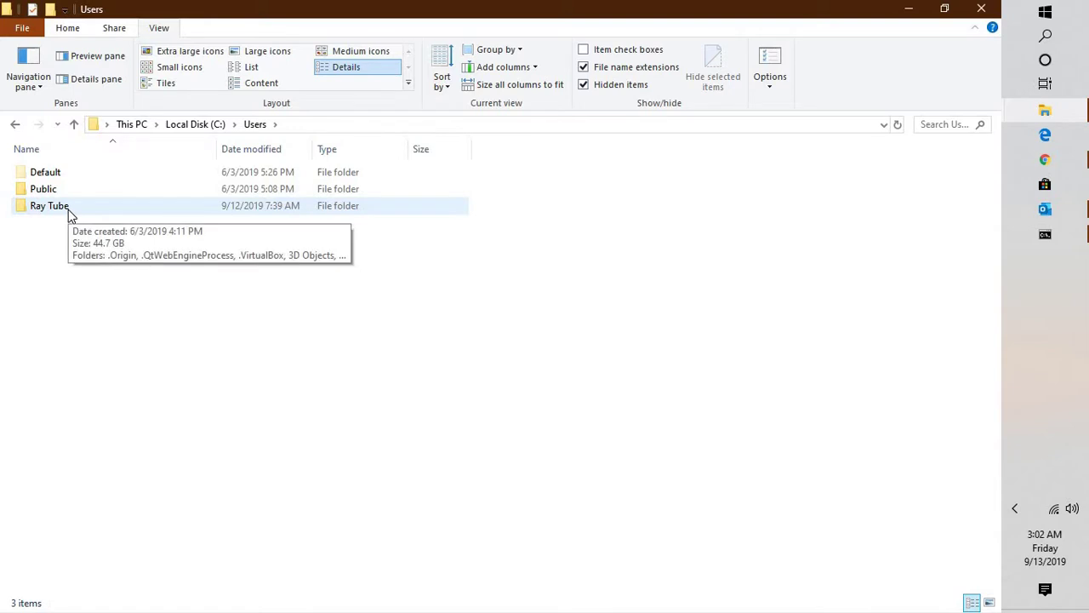
double_click(70, 211)
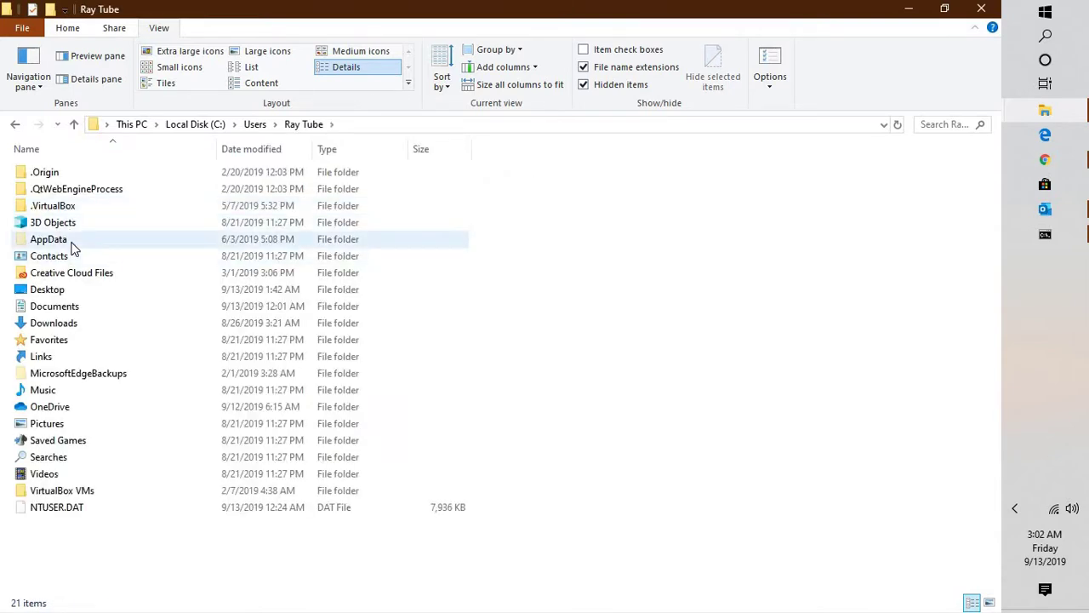
double_click(73, 244)
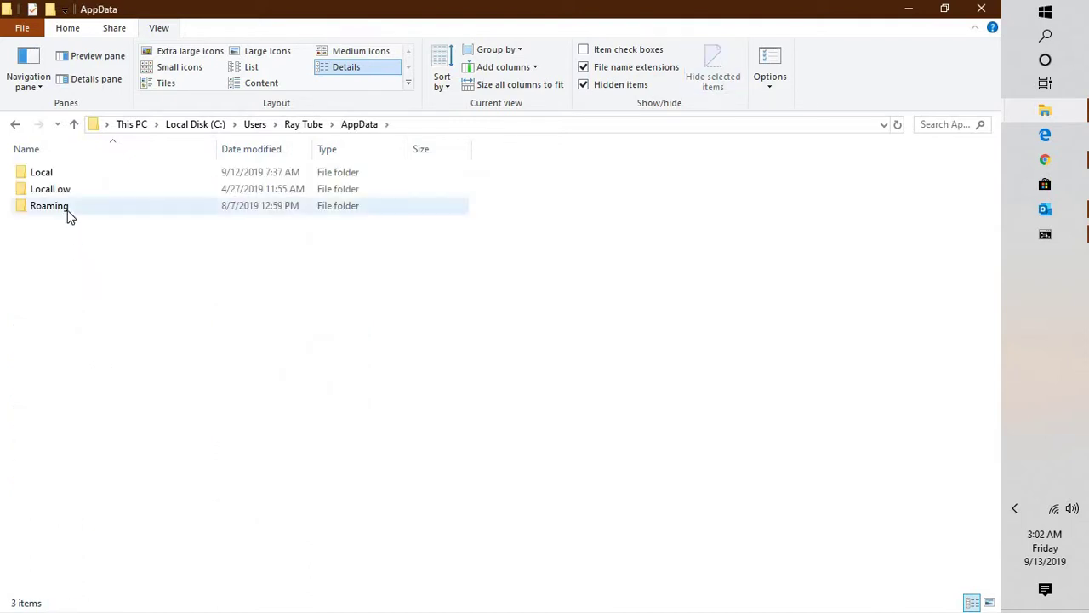
double_click(51, 206)
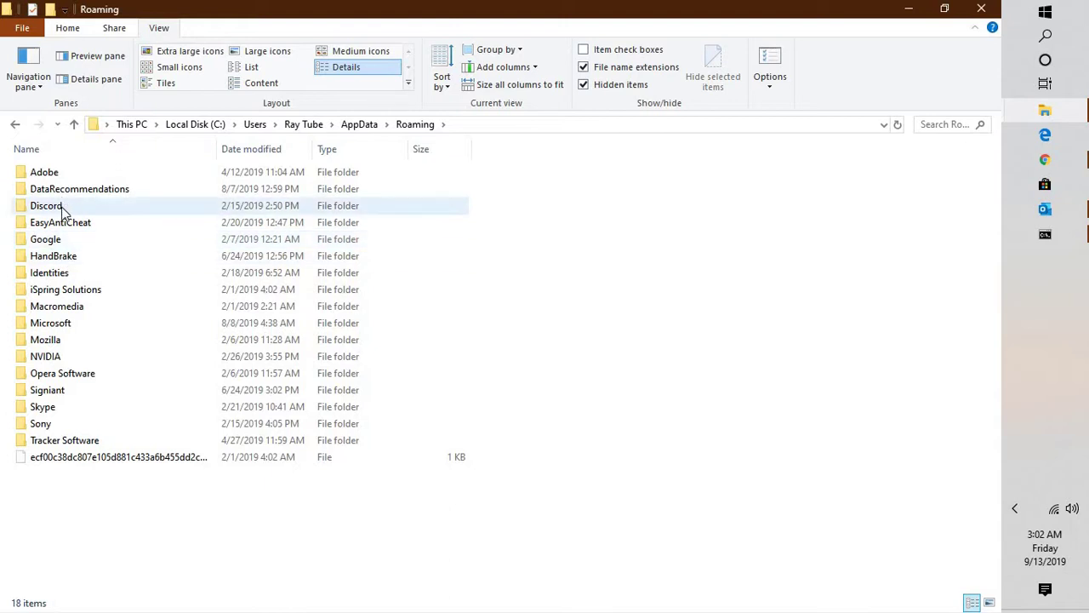
double_click(68, 324)
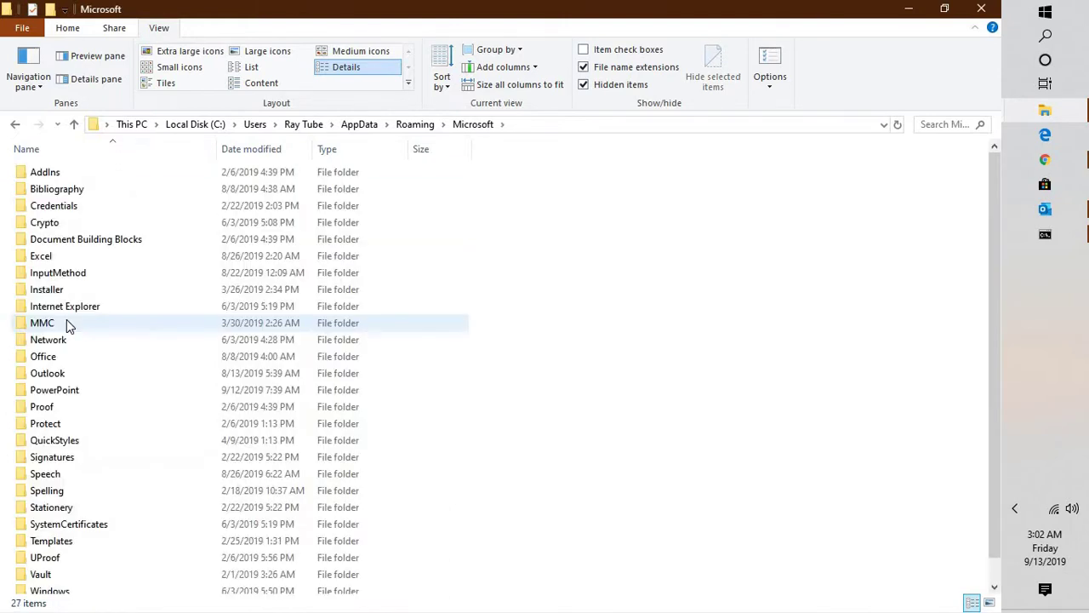
click(58, 373)
double_click(58, 373)
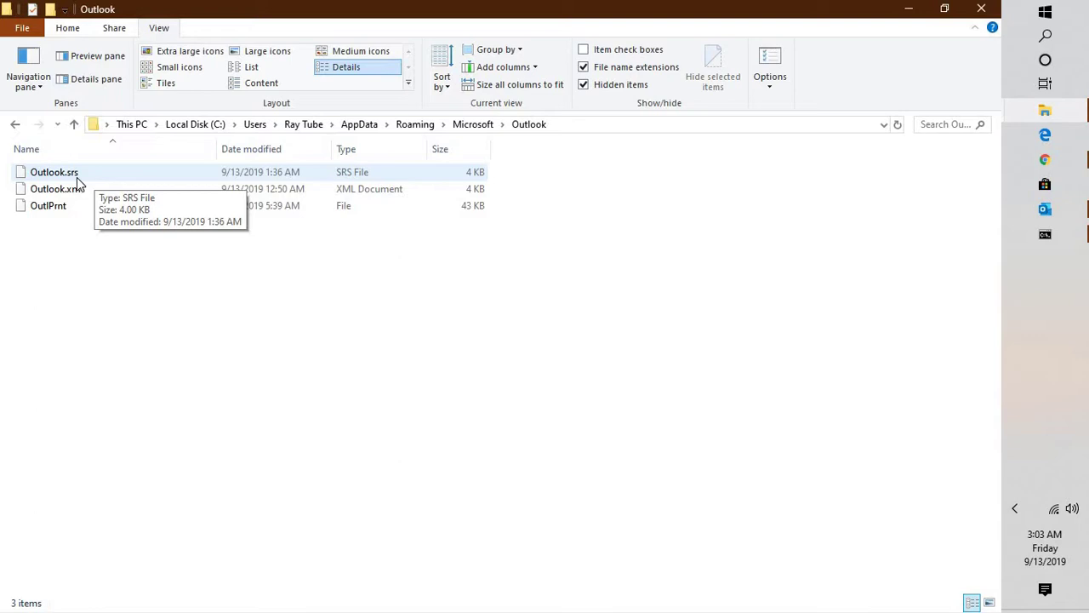
Step: Select Outlook.srs in the AppData\Roaming\Microsoft\Outlook folder and delete it
click(1067, 215)
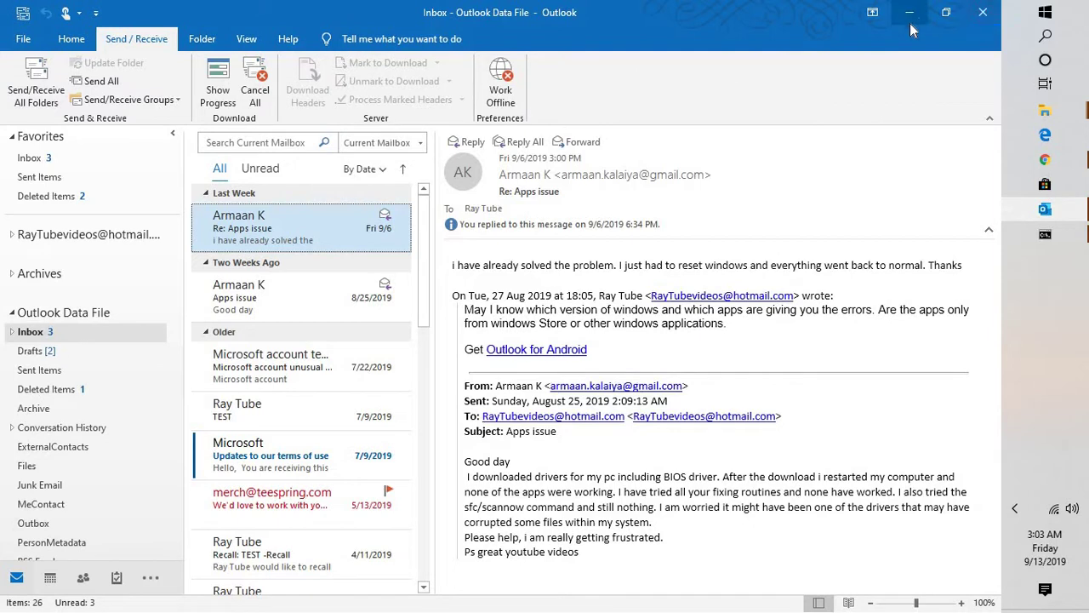
click(910, 14)
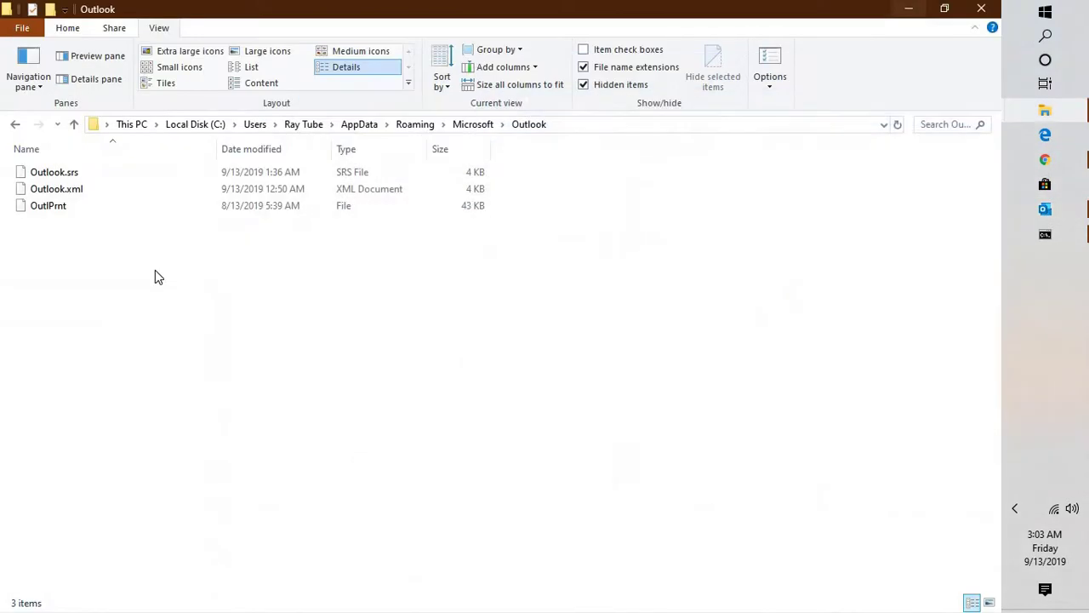
click(79, 170)
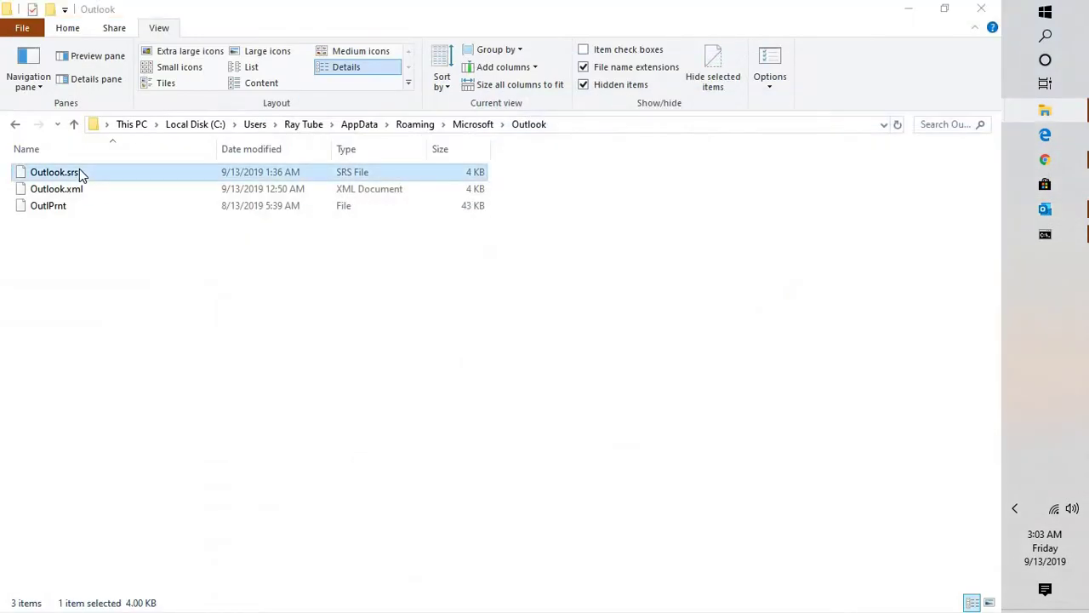
key(Escape)
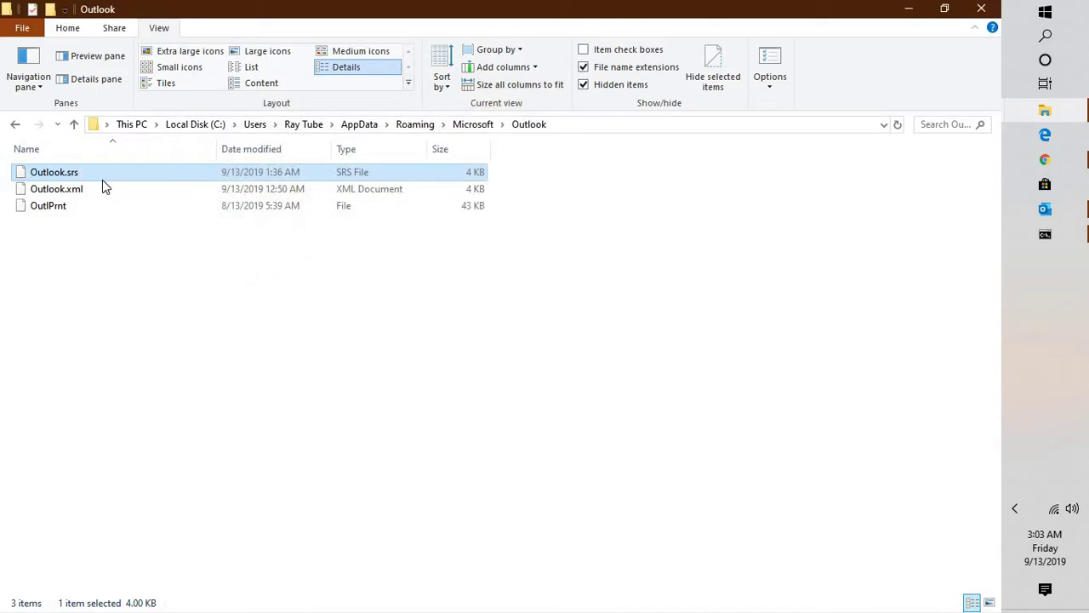
click(1031, 211)
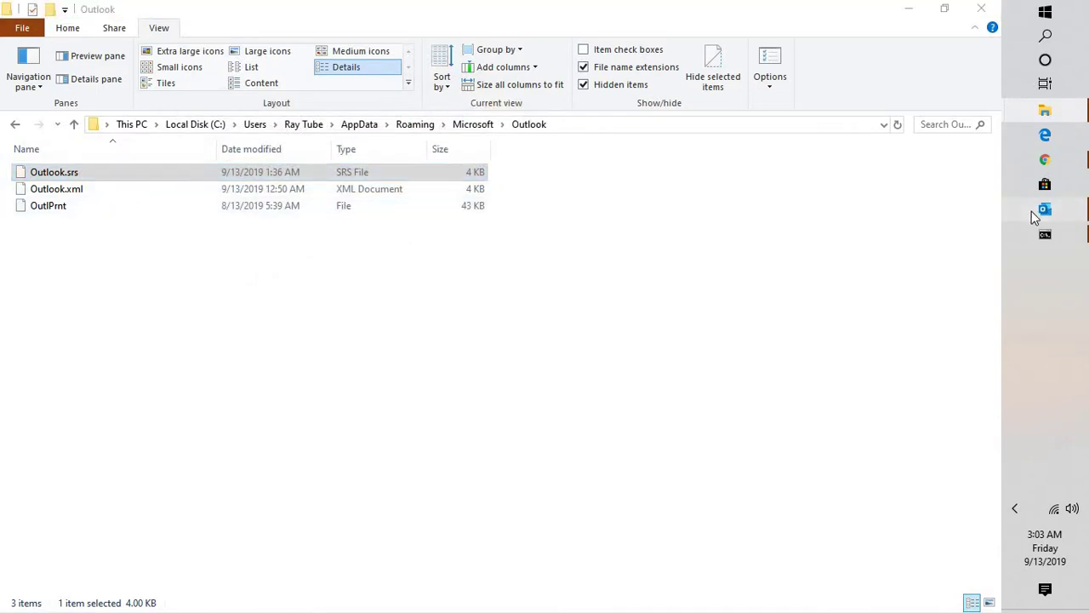
key(alt+Tab)
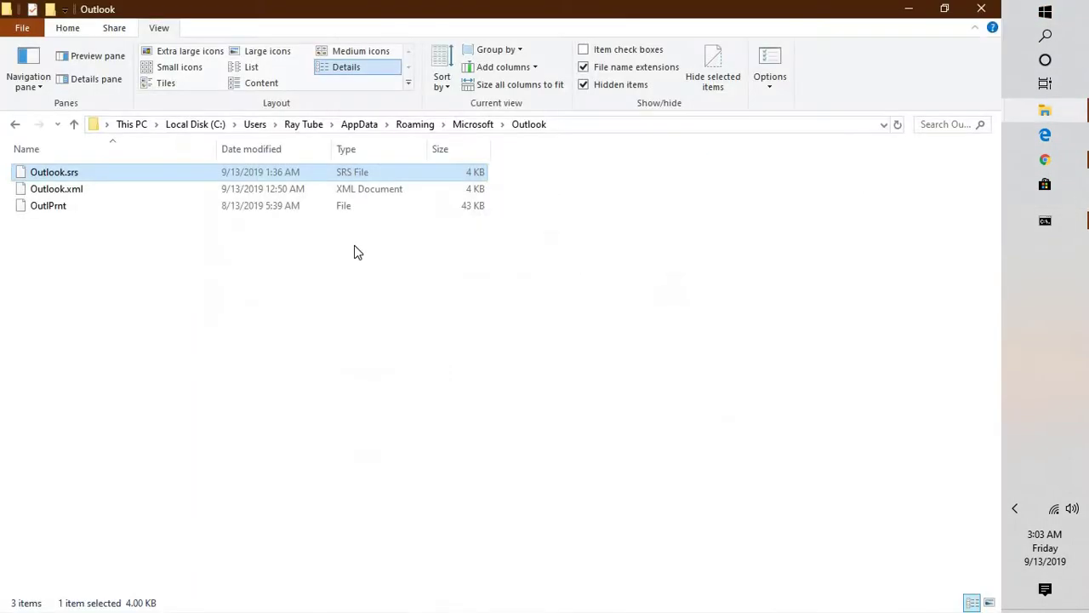
key(Delete)
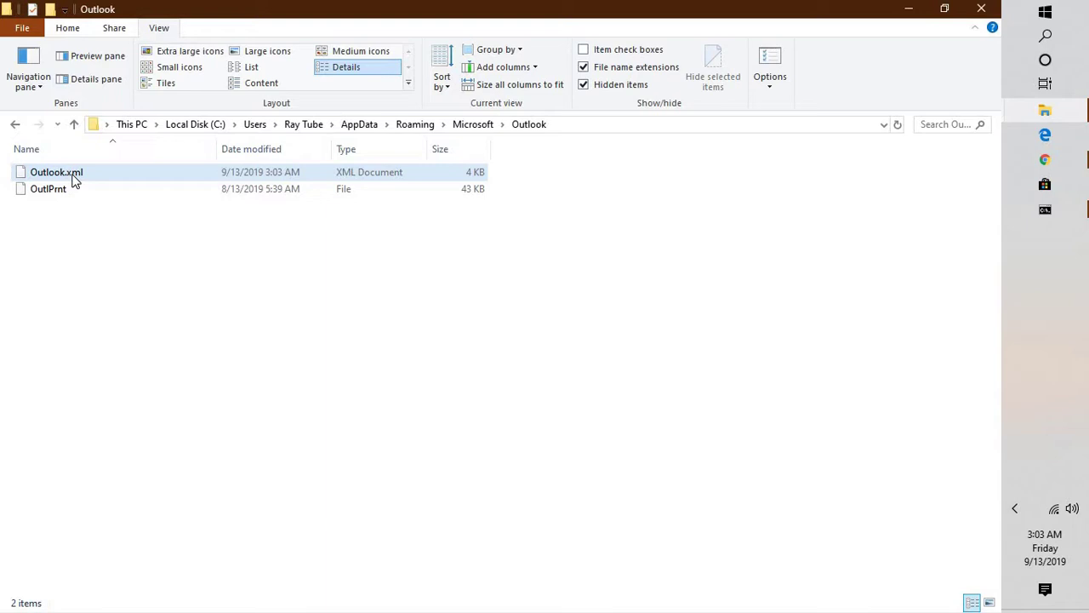
Step: Relaunch Outlook by running 'outlook' from the Win+R dialog
click(228, 394)
key(super+r)
text(OUTLOOK)
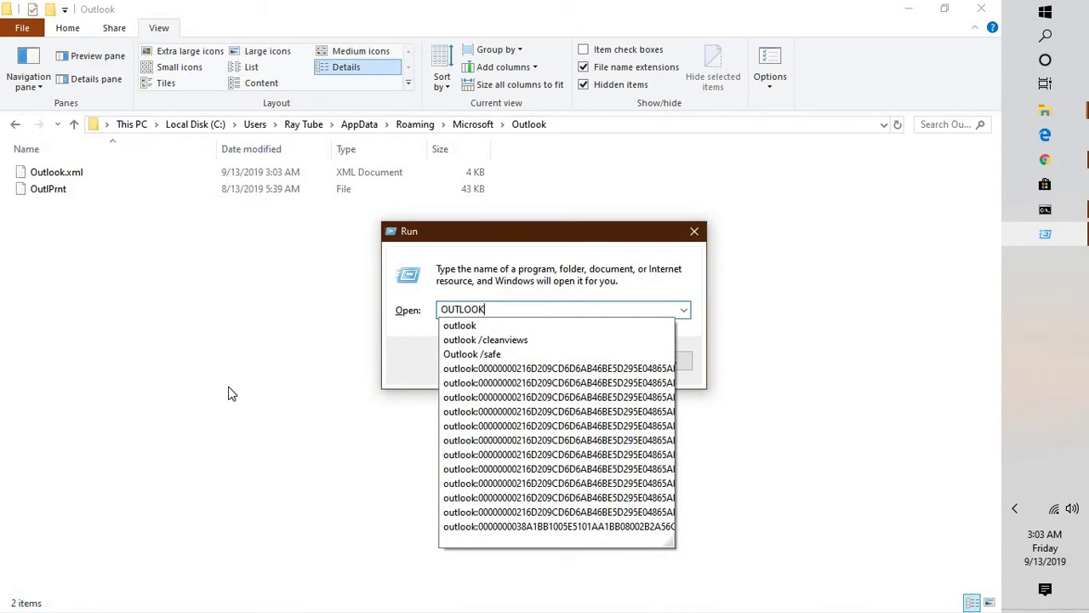
key(Return)
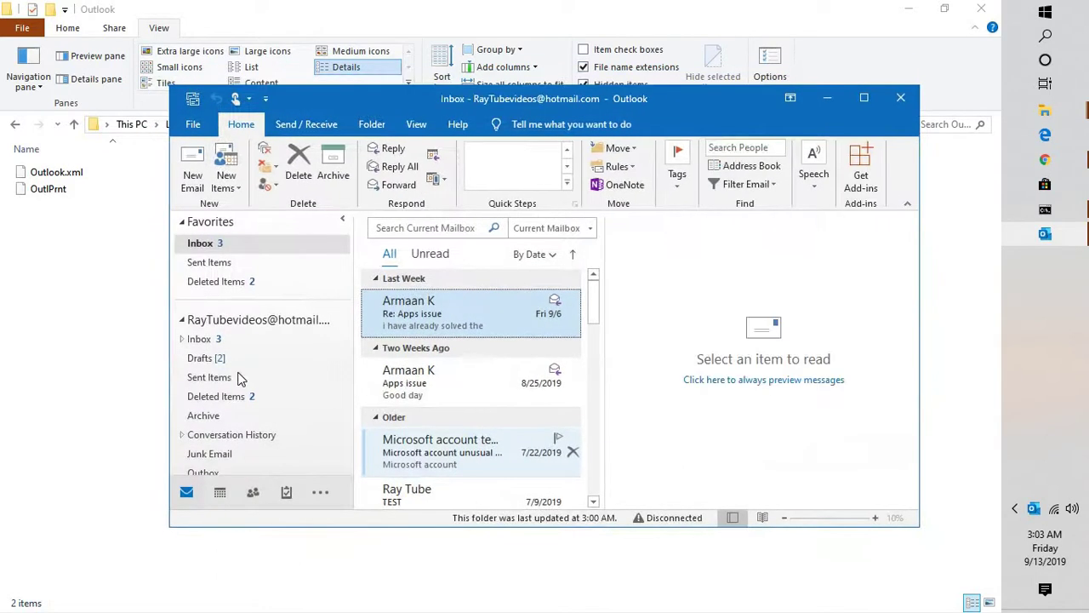
Step: Refresh the folder to confirm the new Outlook.srs, then maximize and close Outlook
right_click(52, 285)
click(99, 352)
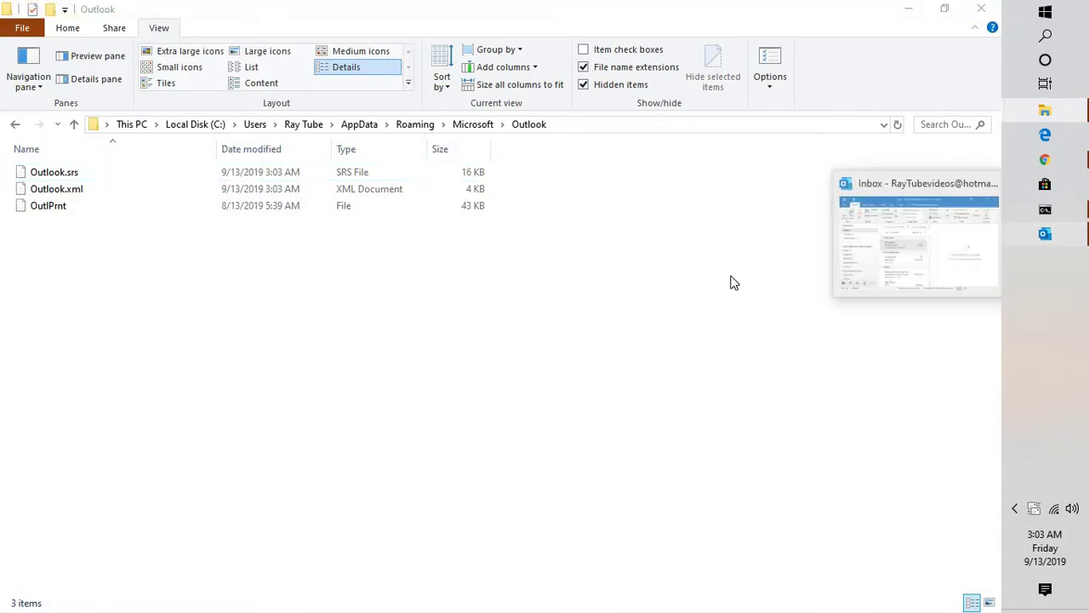
click(1045, 233)
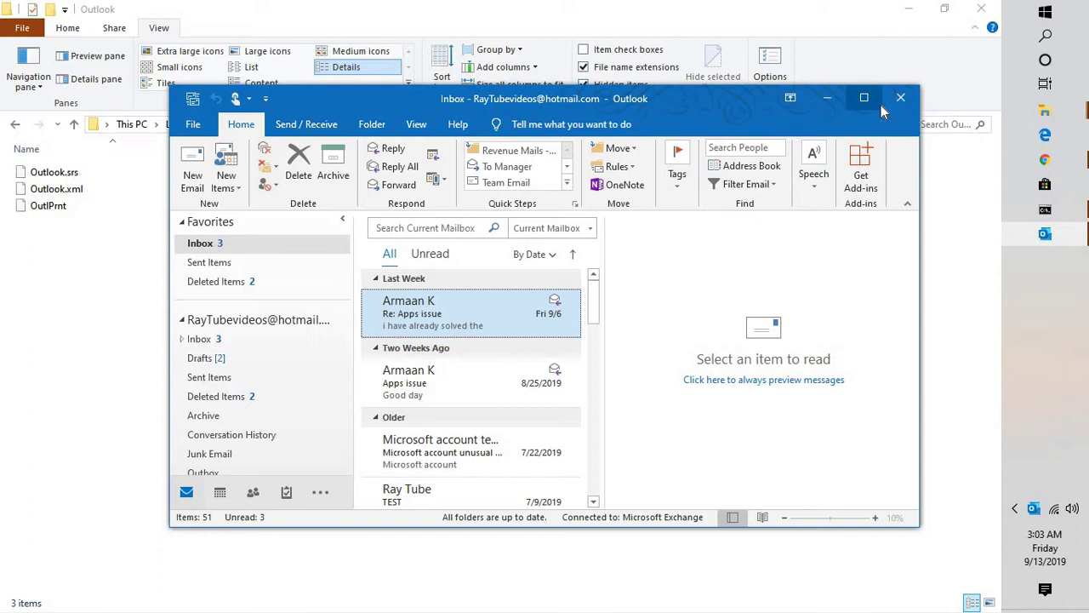
click(870, 105)
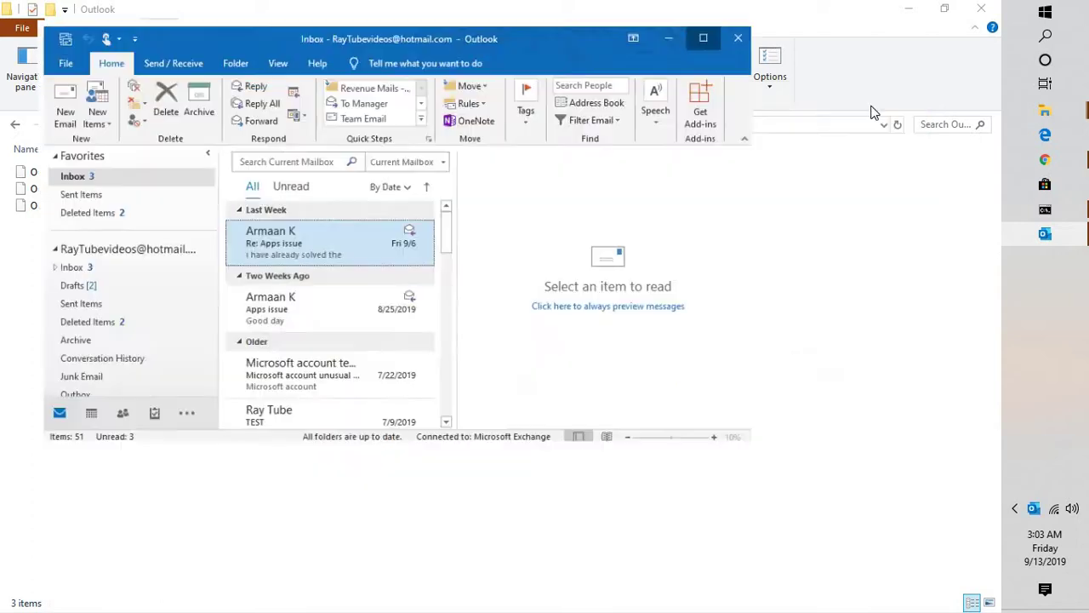
click(983, 12)
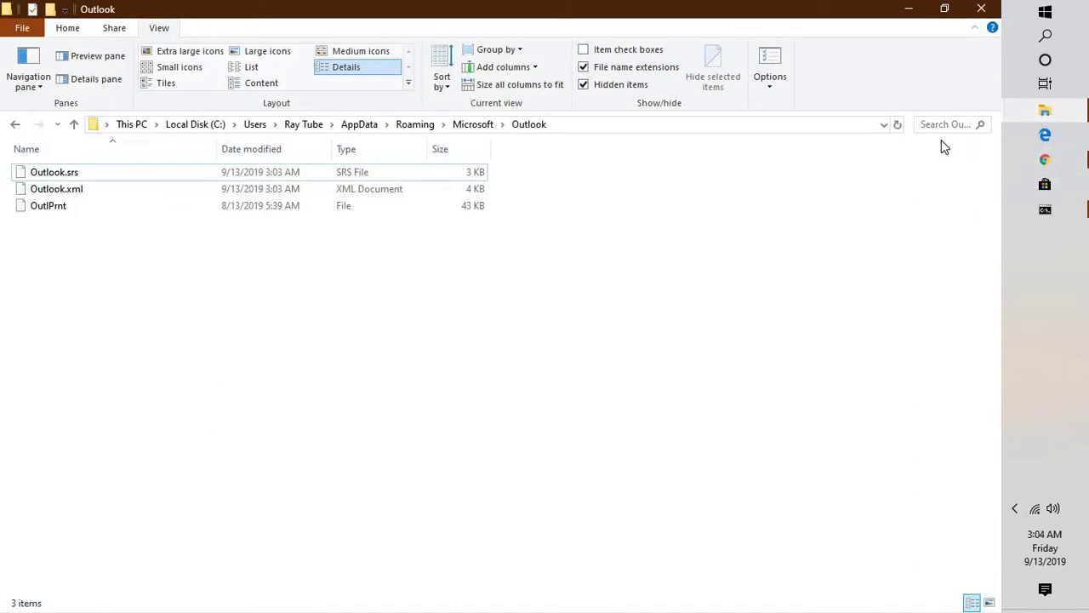
Step: Minimize the Outlook folder and SCANPST search results windows
click(909, 10)
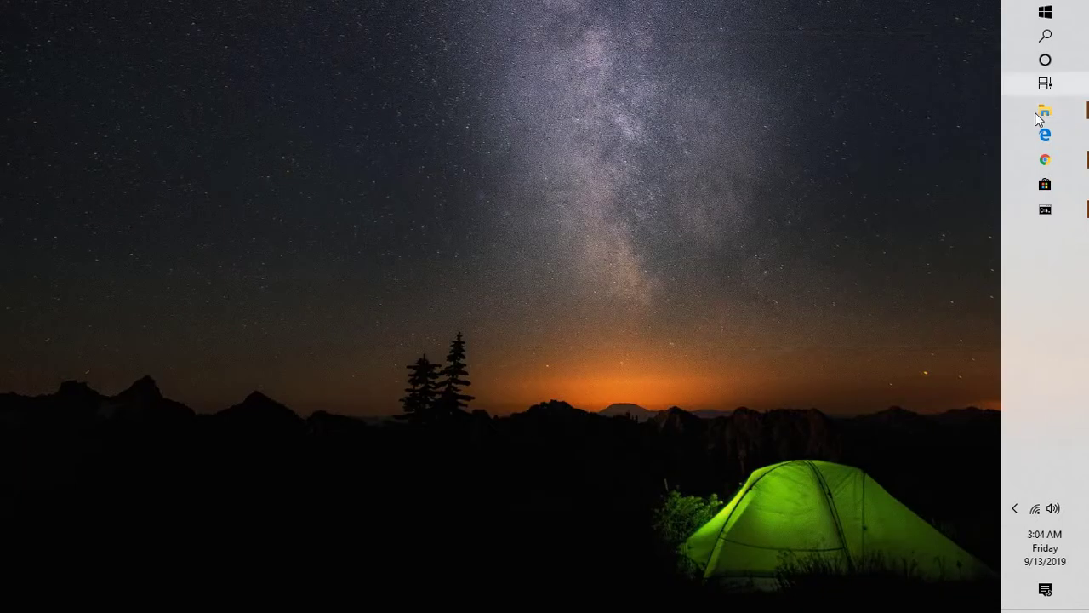
mouse_move(1045, 113)
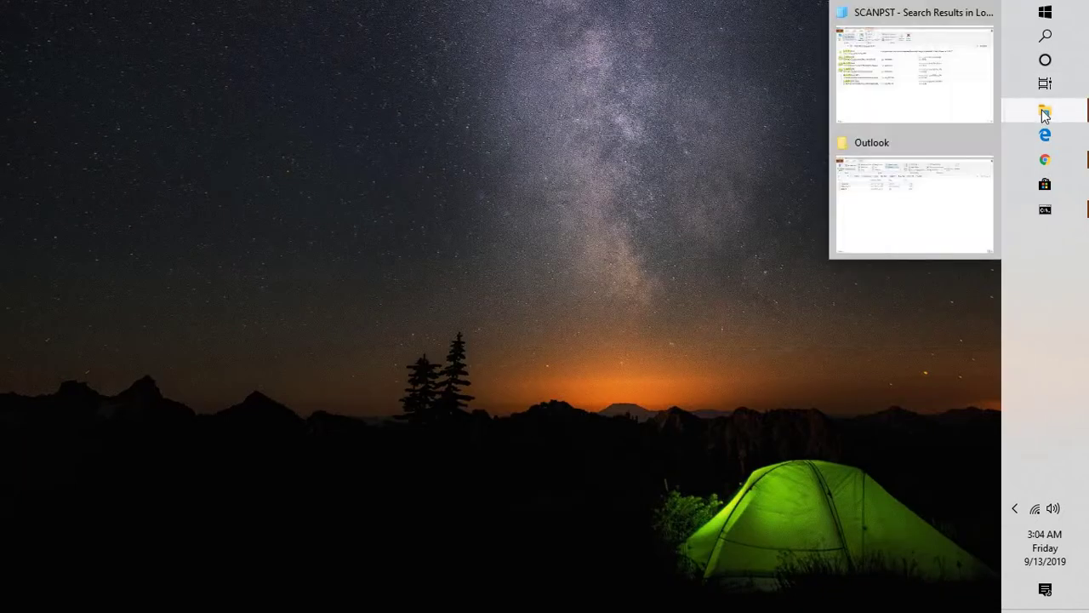
click(904, 54)
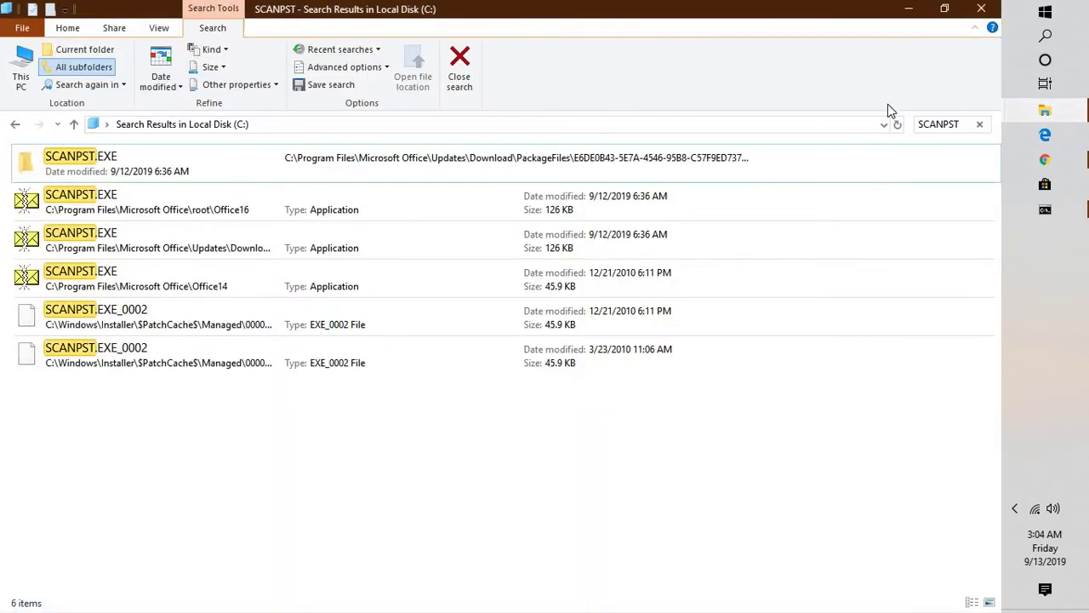
click(909, 9)
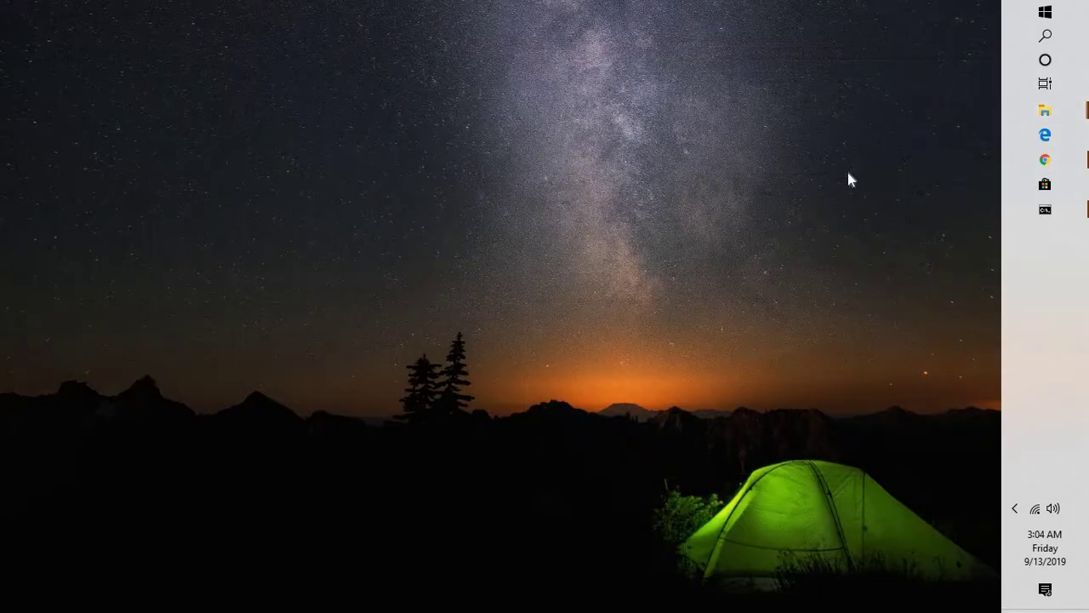
Step: Open C: through the Run app and maximize the Local Disk (C:) window
key(super)
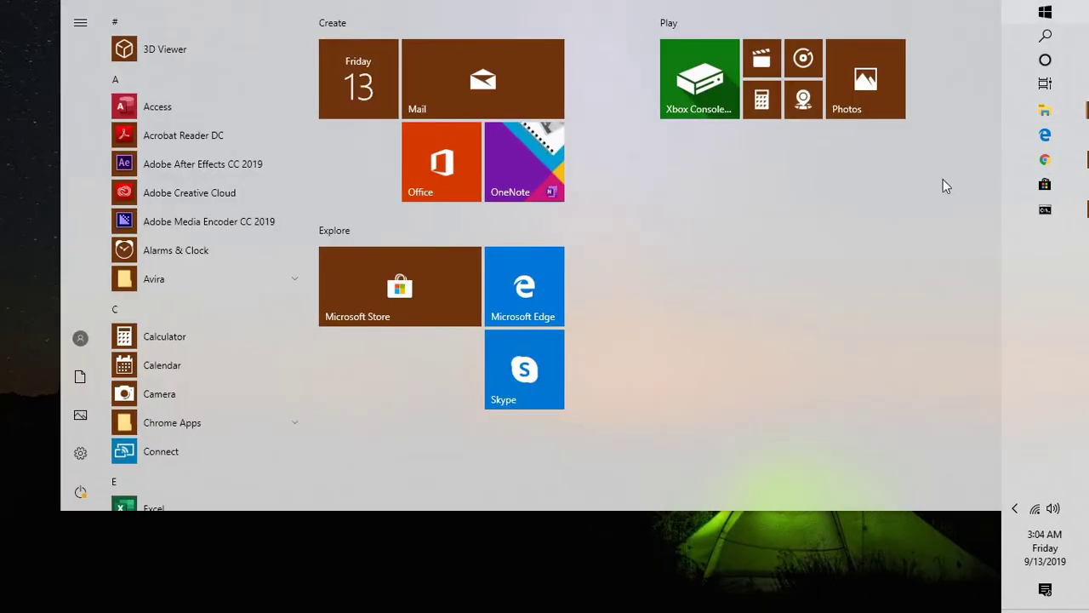
click(1038, 39)
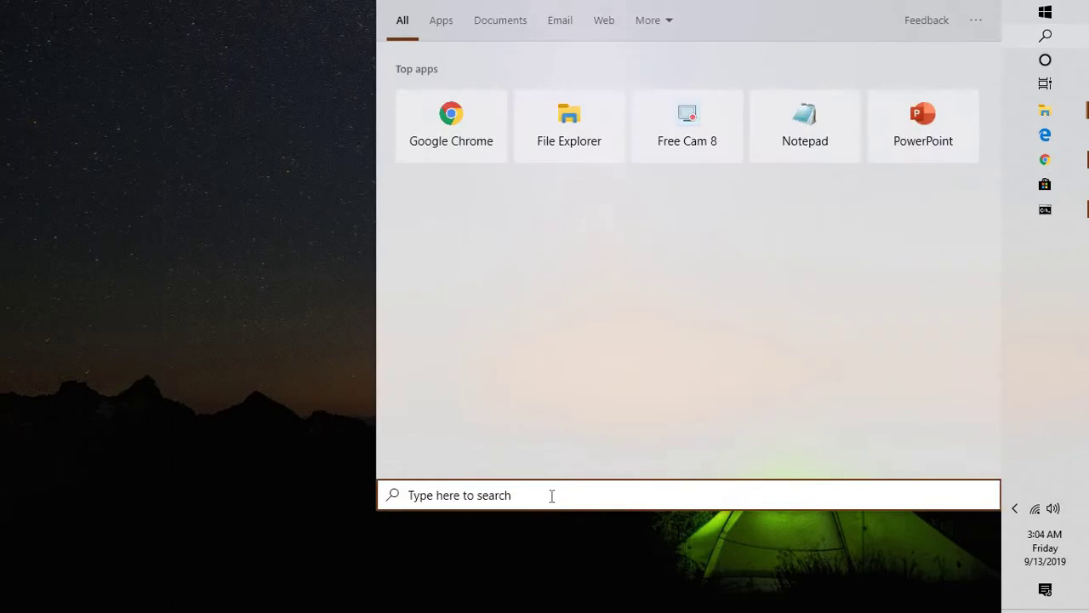
text(RUN)
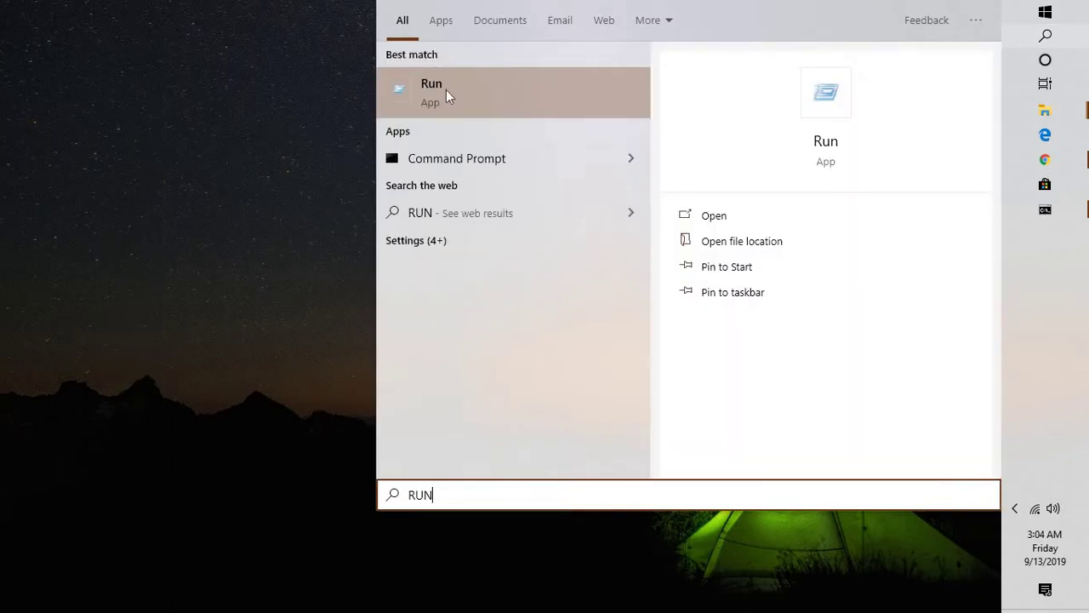
click(446, 89)
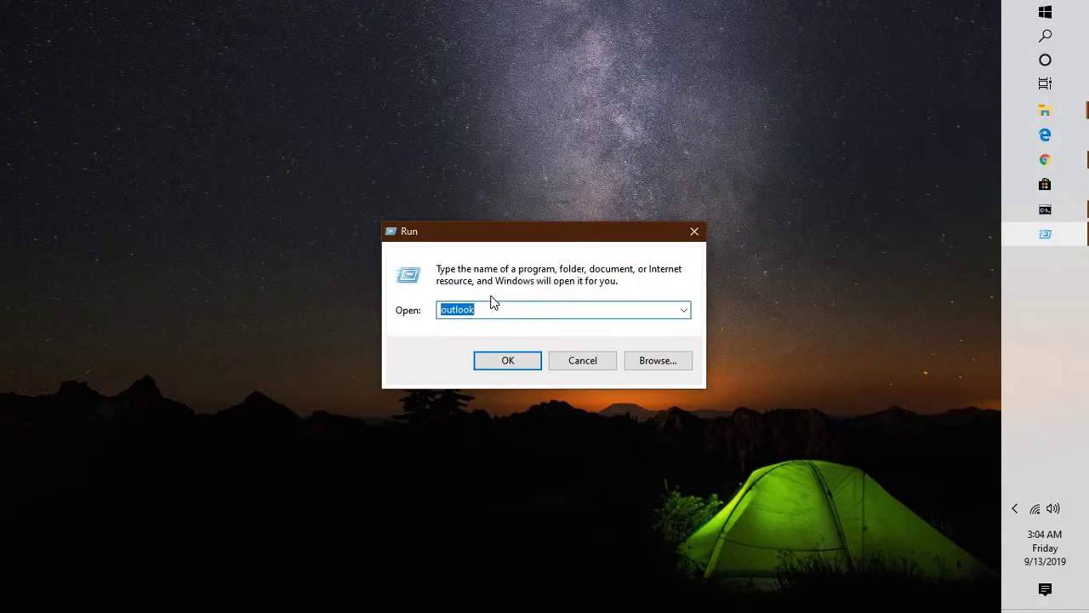
text(c:)
key(Return)
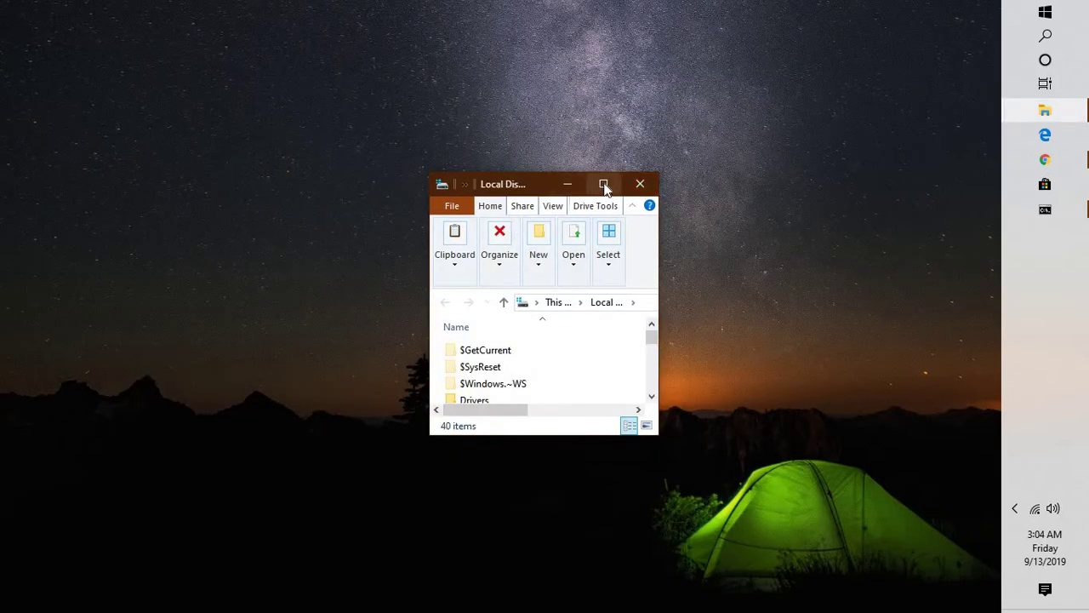
click(603, 185)
click(947, 122)
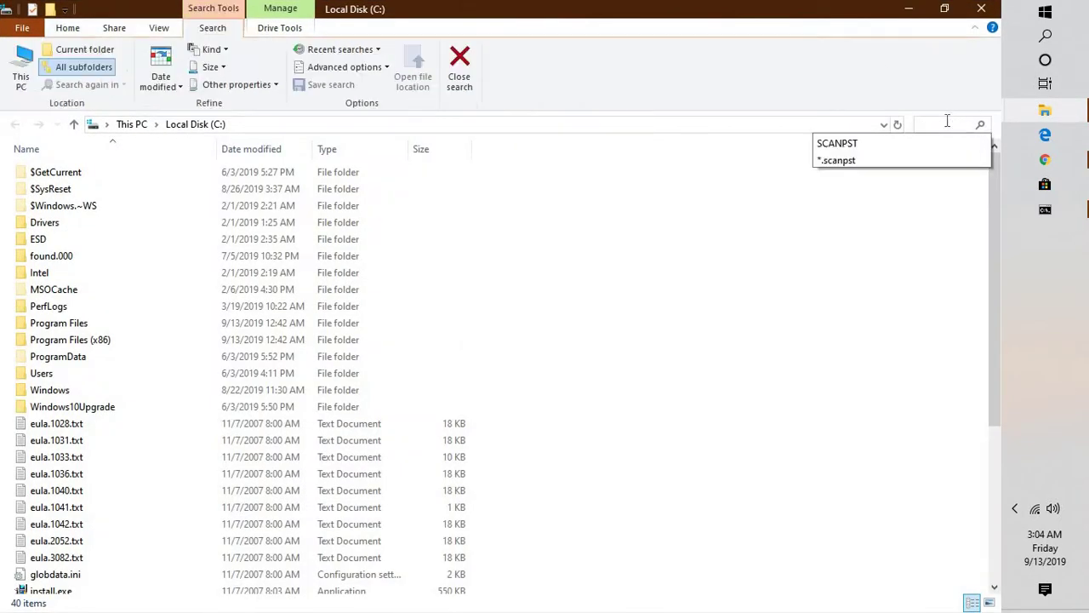
Step: Search Local Disk (C:) for 'scanpst' and bring the SCANPST results window forward
text(scanpst)
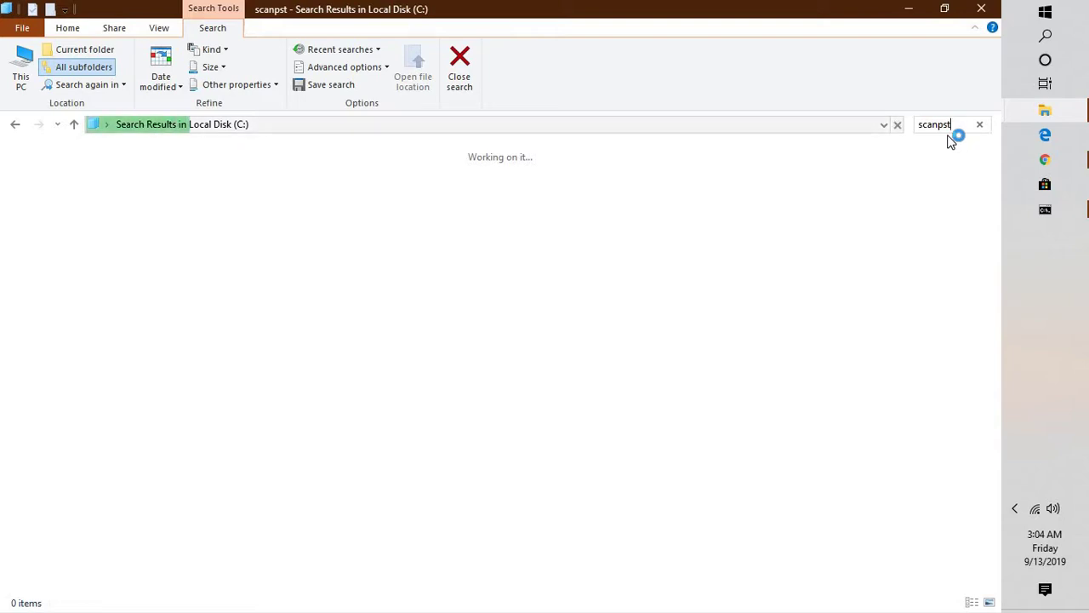
click(1045, 110)
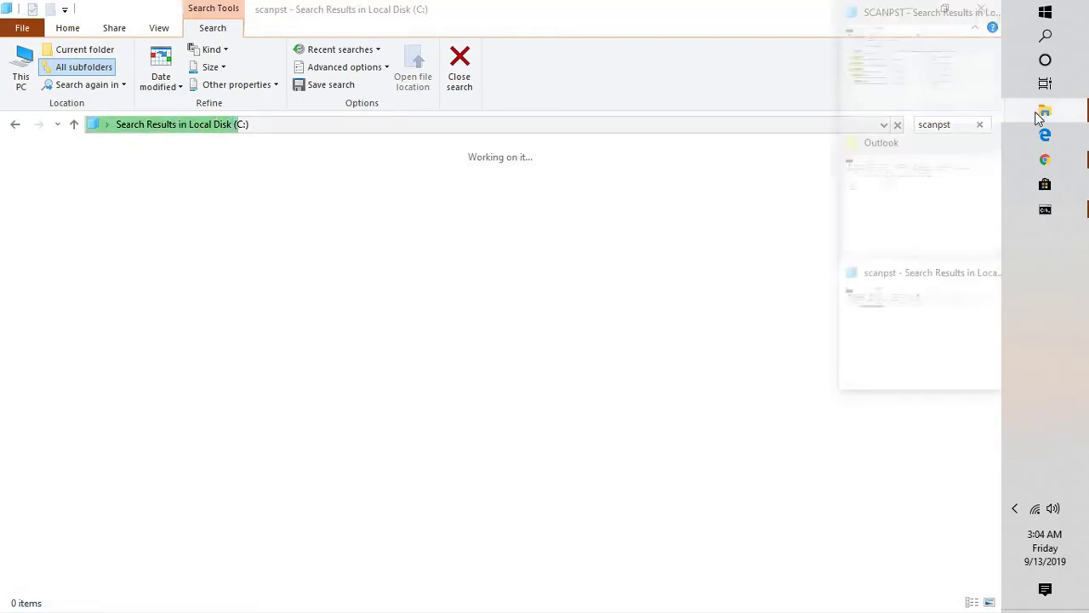
click(892, 53)
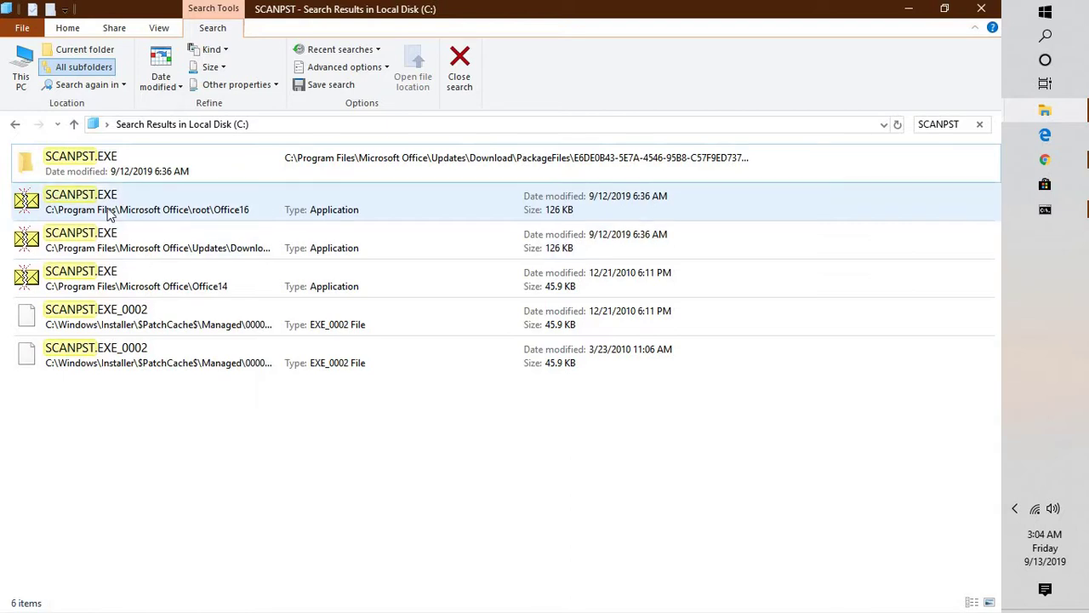
Step: Launch SCANPST.EXE from Office16 and choose Documents\Outlook Files\Outlook.pst as the file to scan
double_click(113, 202)
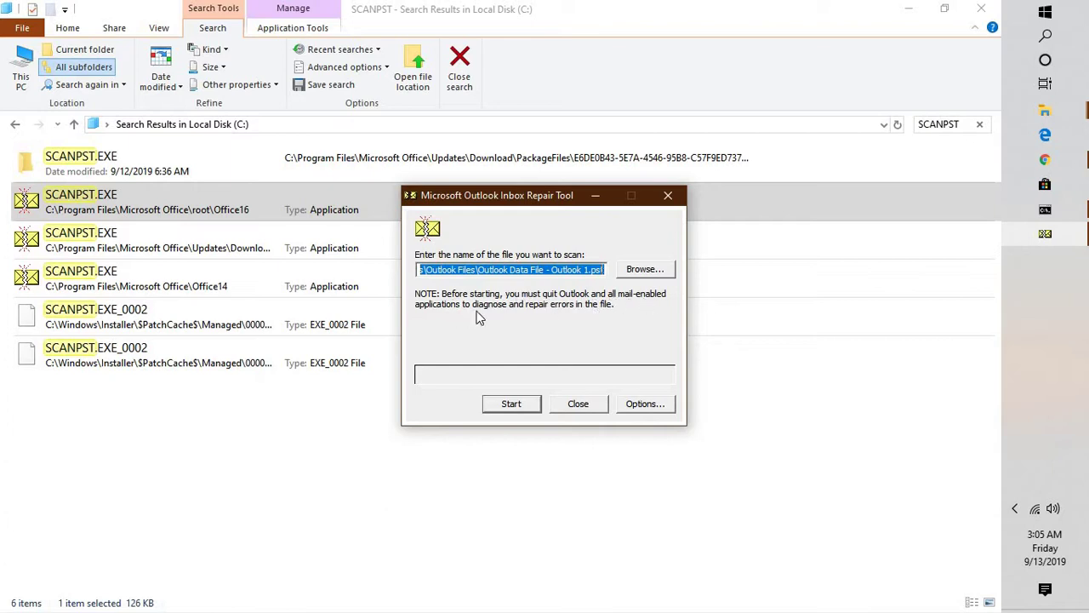
click(652, 270)
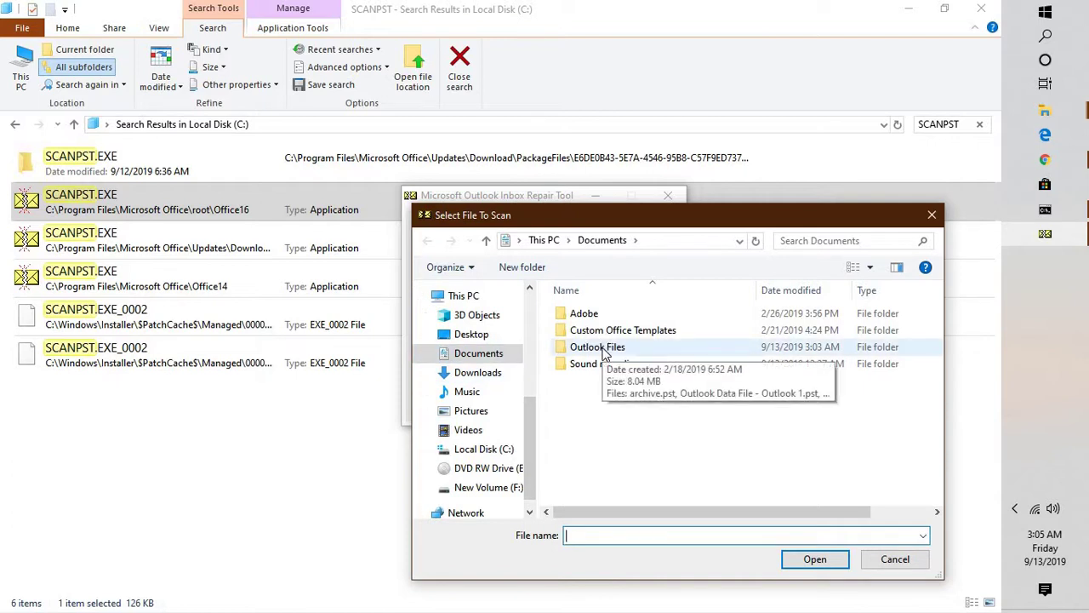
double_click(603, 349)
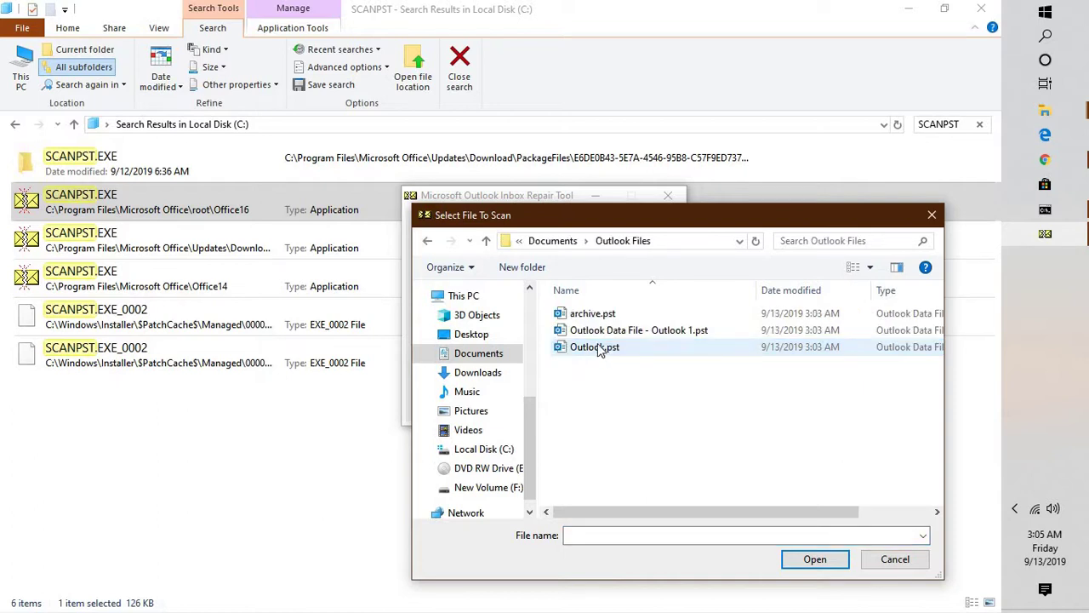
click(601, 347)
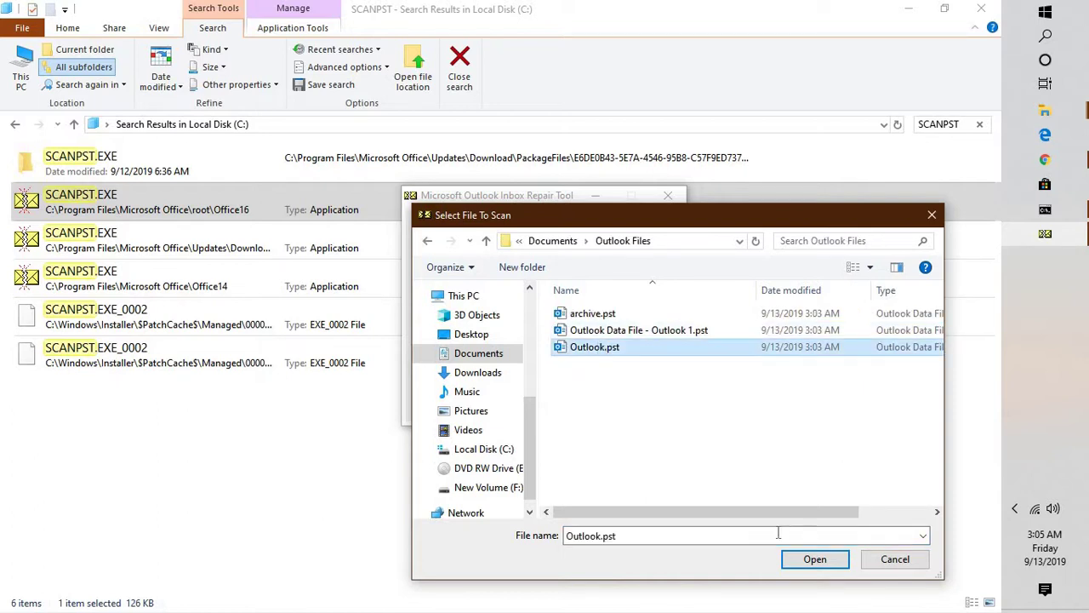
click(815, 560)
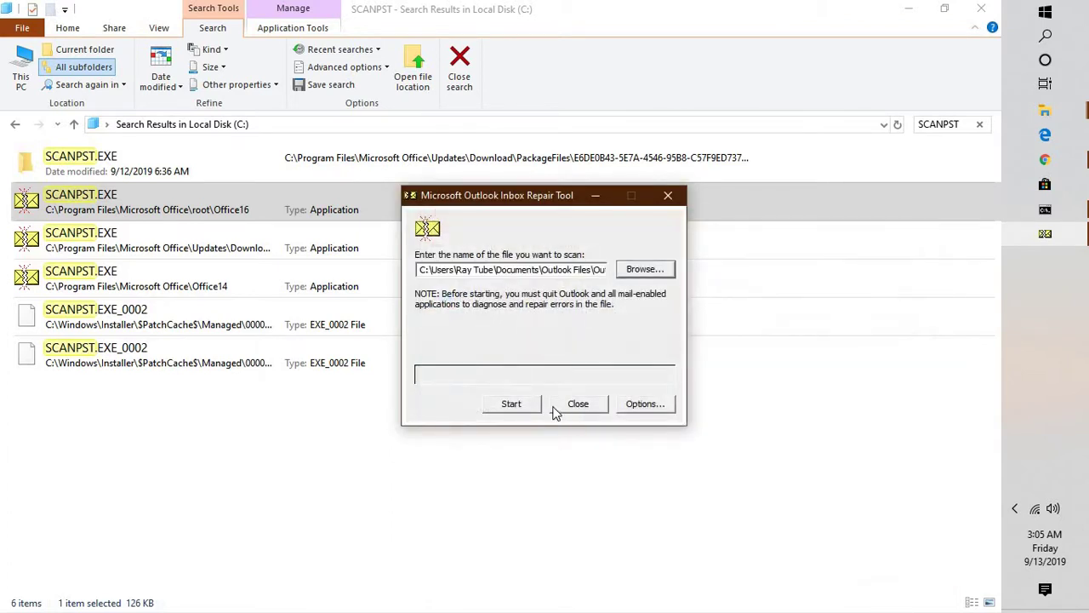
Step: Scan Outlook.pst, which reports minor inconsistencies across 53 folders and 257 items
click(517, 406)
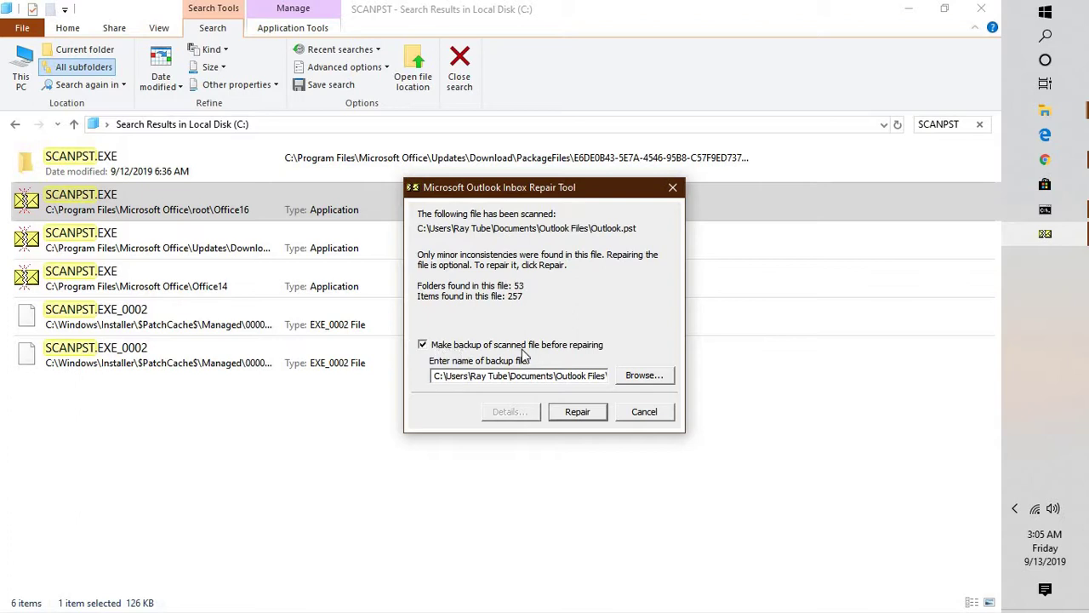
Step: Repair Outlook.pst and acknowledge the Repair complete message
click(570, 408)
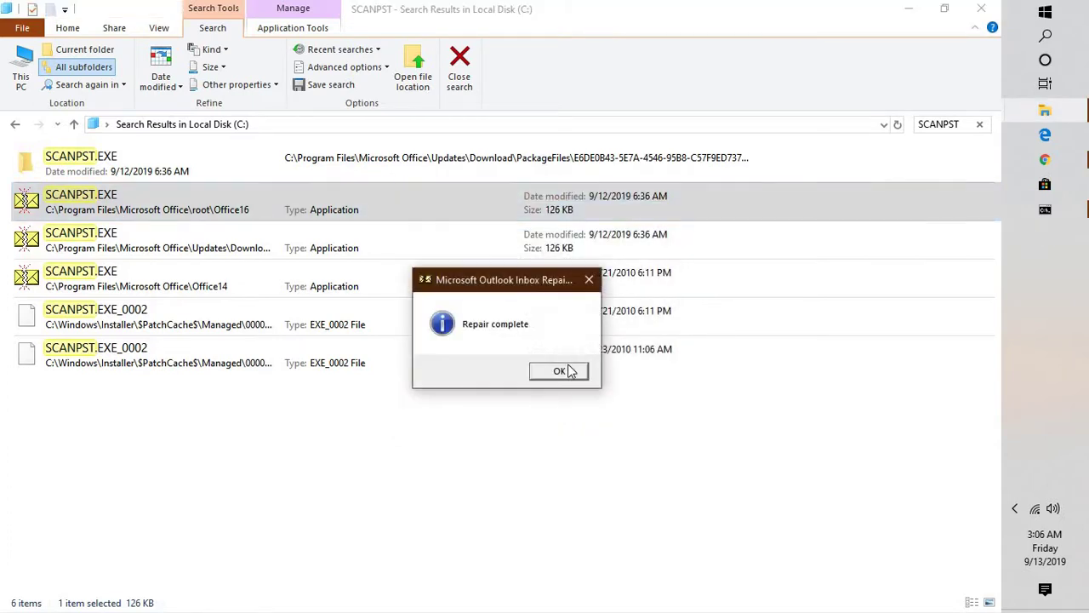
click(559, 372)
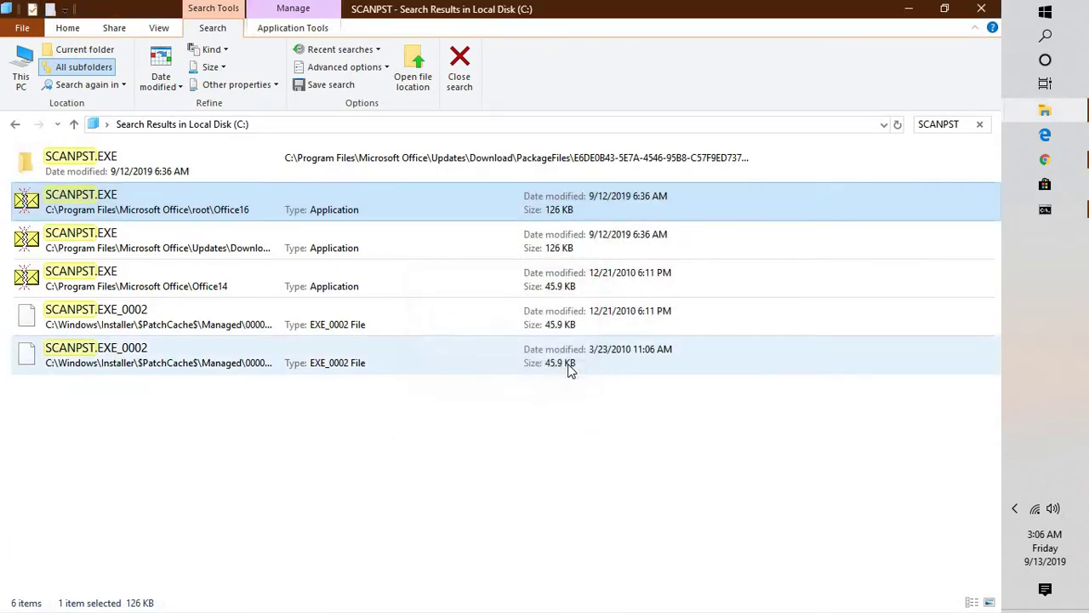